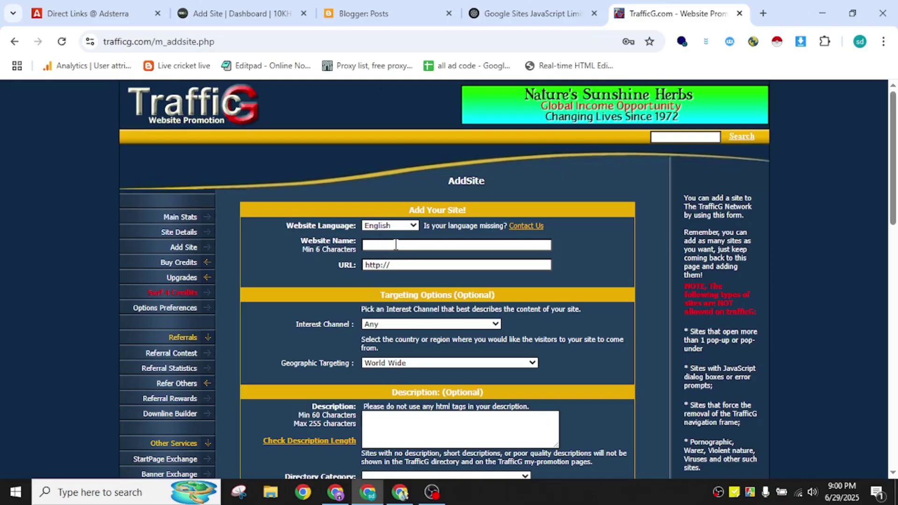
Step: Copy the share link of the Blogger post 'How to Get Free Traffic to Your Website or Blog'
click(369, 7)
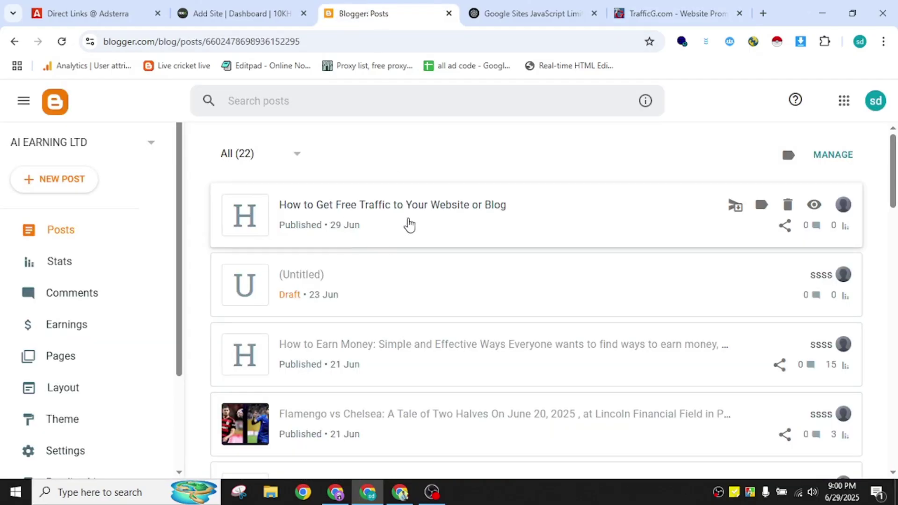
click(786, 226)
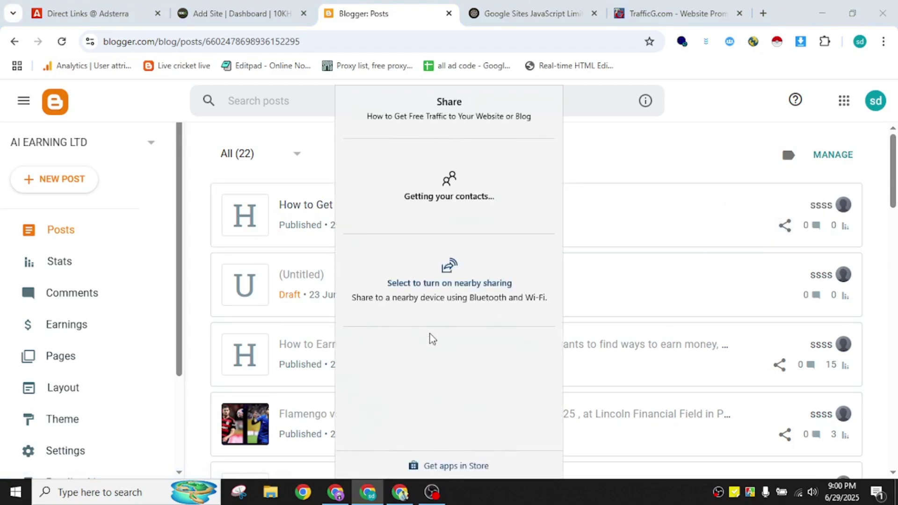
click(372, 372)
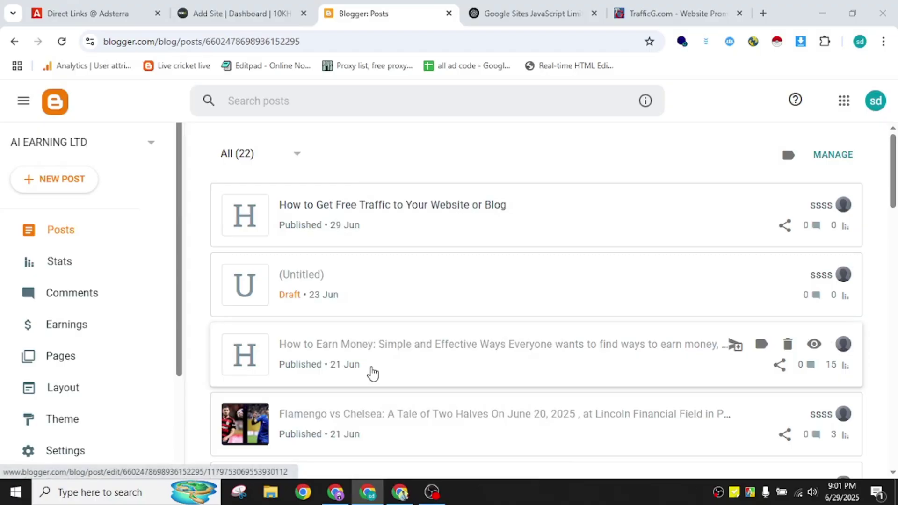
click(687, 8)
Step: Paste the blog post link as the TrafficG site URL, then copy DirectLink_13's address in Adsterra
click(410, 265)
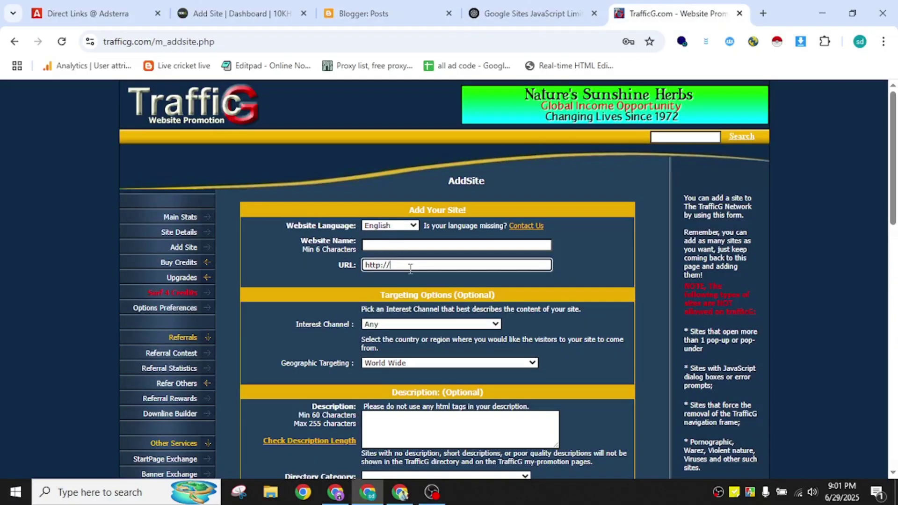
key(ctrl+v)
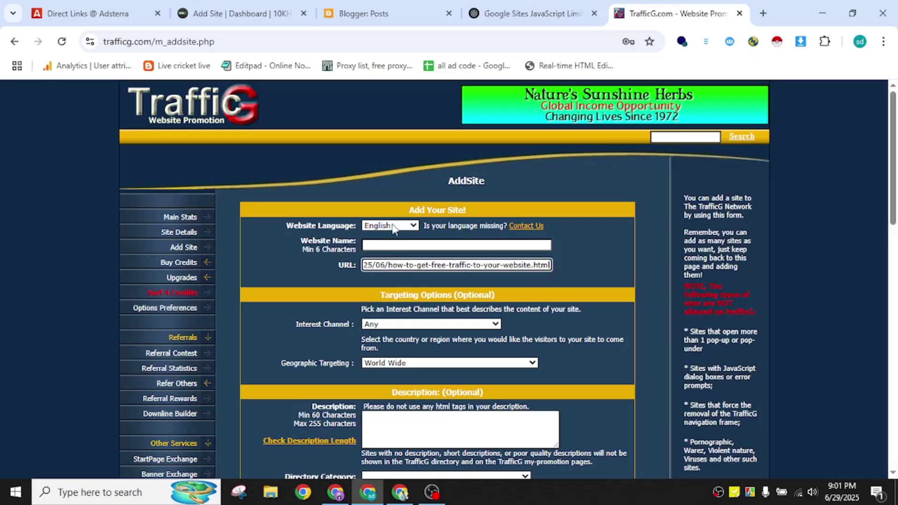
click(397, 244)
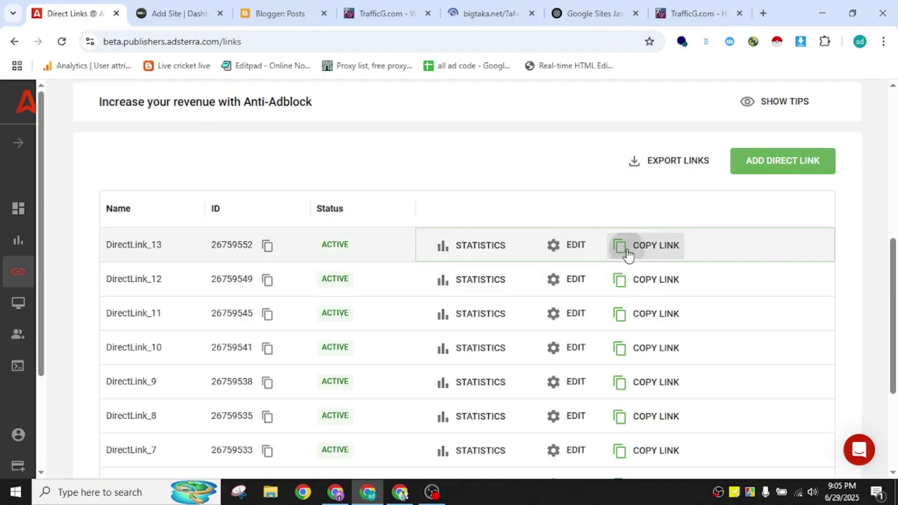
click(627, 253)
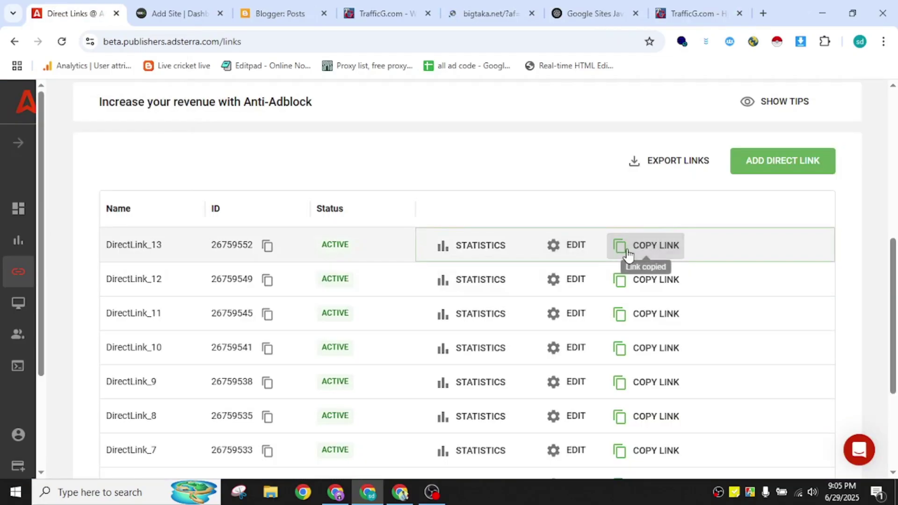
Step: Replace the add-site URL with the copied Adsterra direct link
click(359, 9)
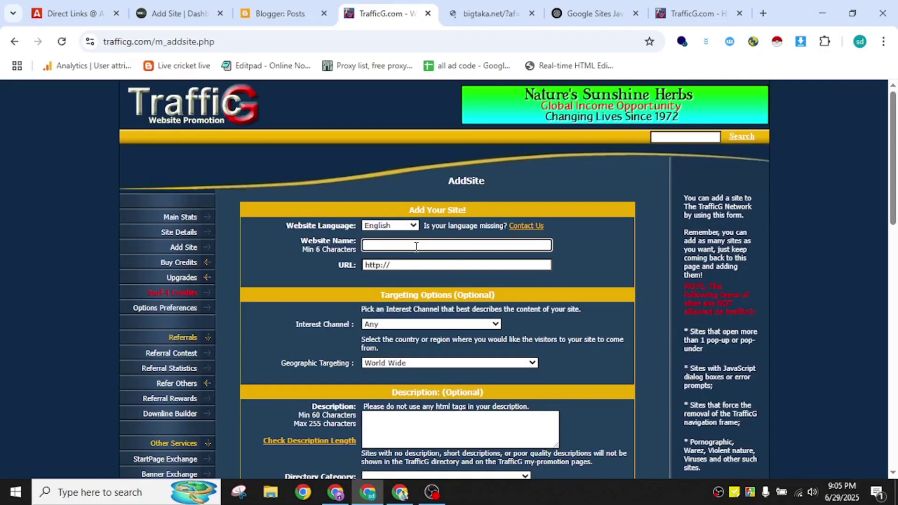
click(418, 262)
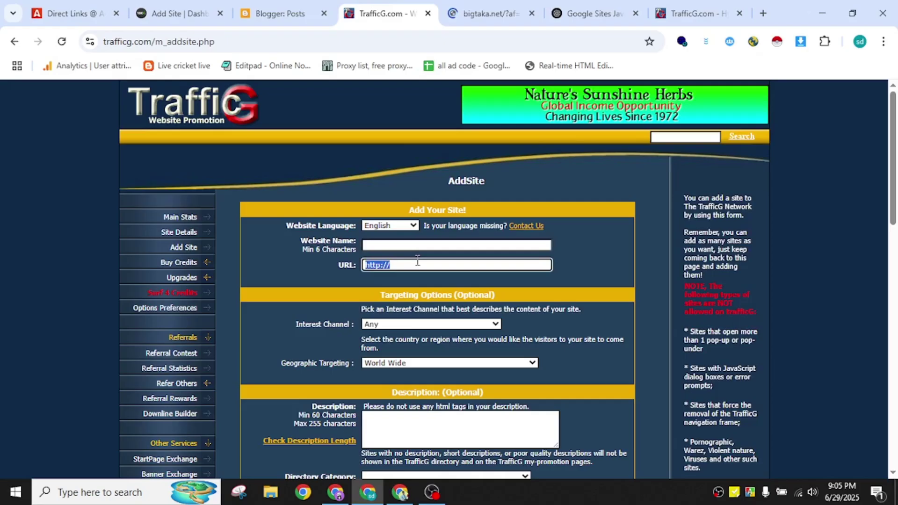
key(ctrl+v)
scroll(466, 404, down, 1)
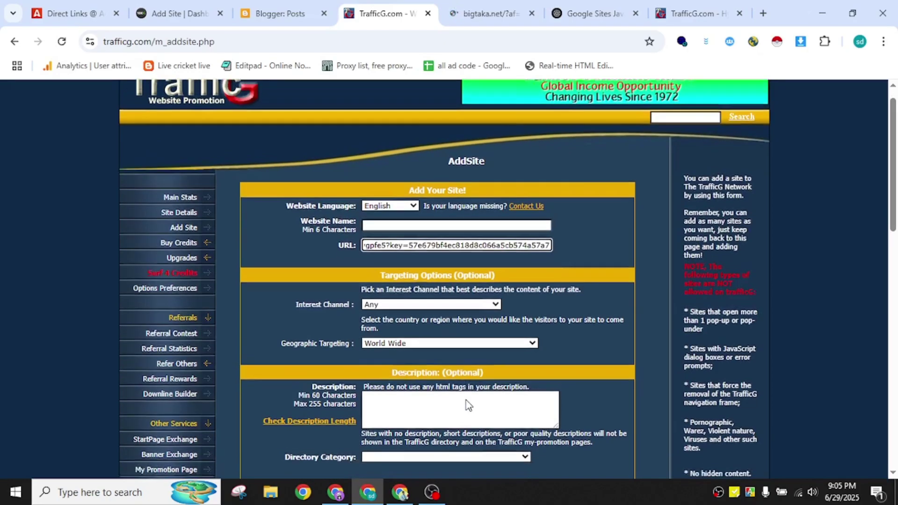
scroll(466, 405, up, 1)
Step: Name the website Aiearning from the autofill suggestion and submit the site
click(426, 245)
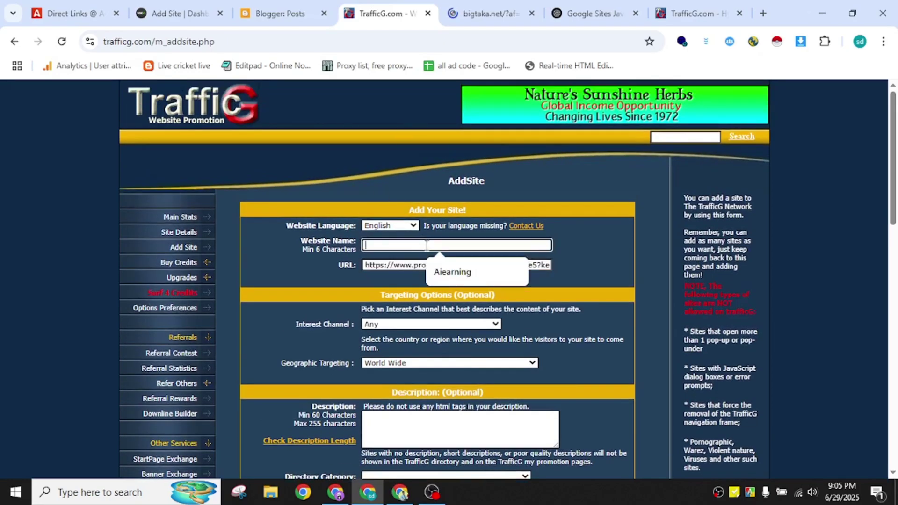
click(470, 272)
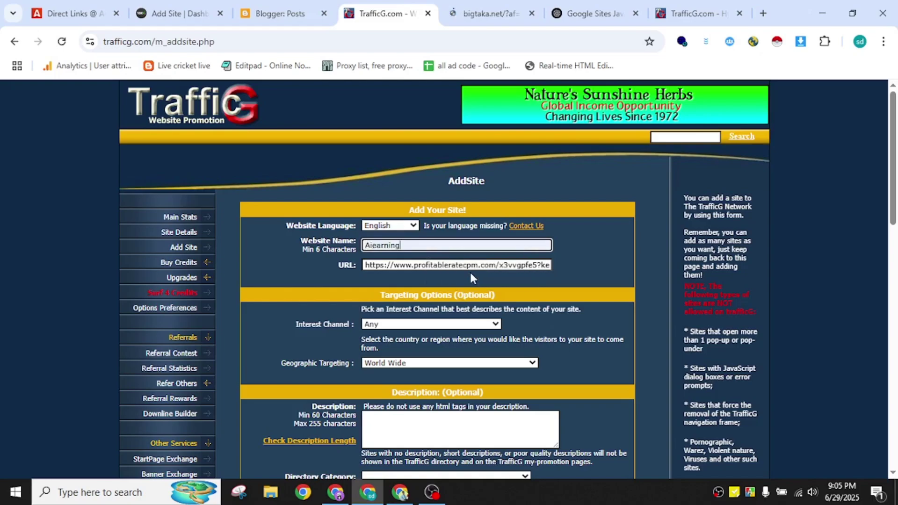
scroll(470, 272, down, 7)
scroll(470, 272, down, 5)
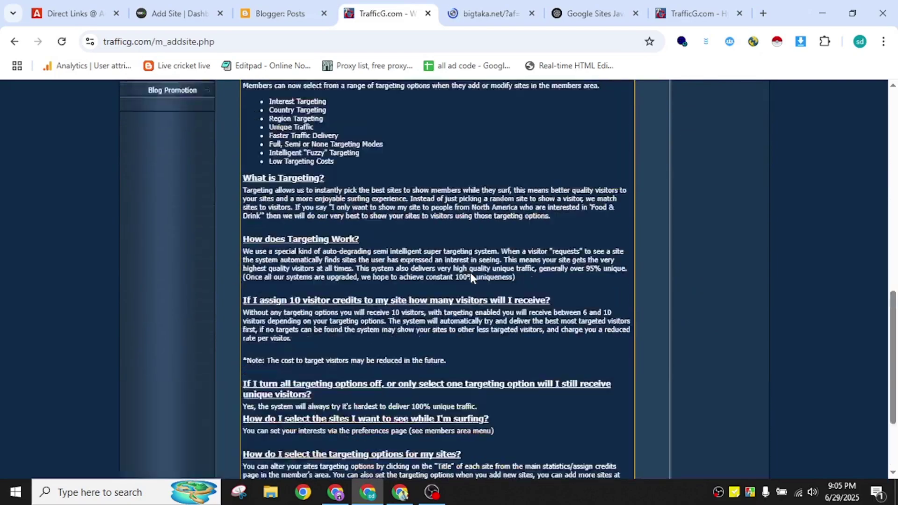
scroll(470, 270, up, 12)
scroll(470, 277, down, 4)
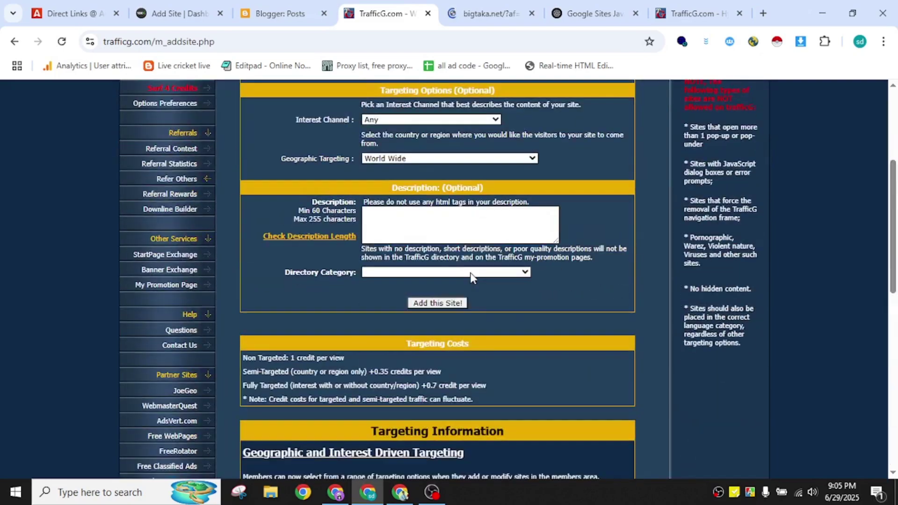
click(453, 306)
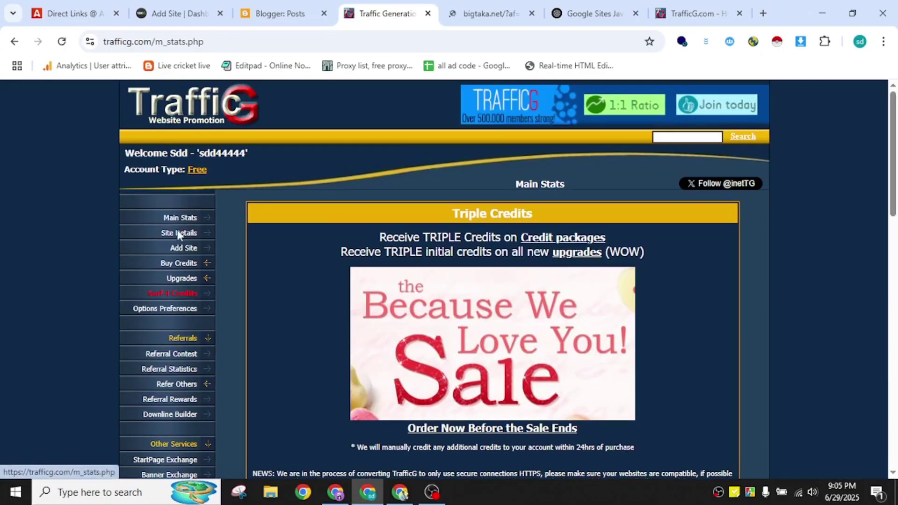
Step: From Site Details, preview the second site in the framed test view showing VIDOX.NET
click(182, 234)
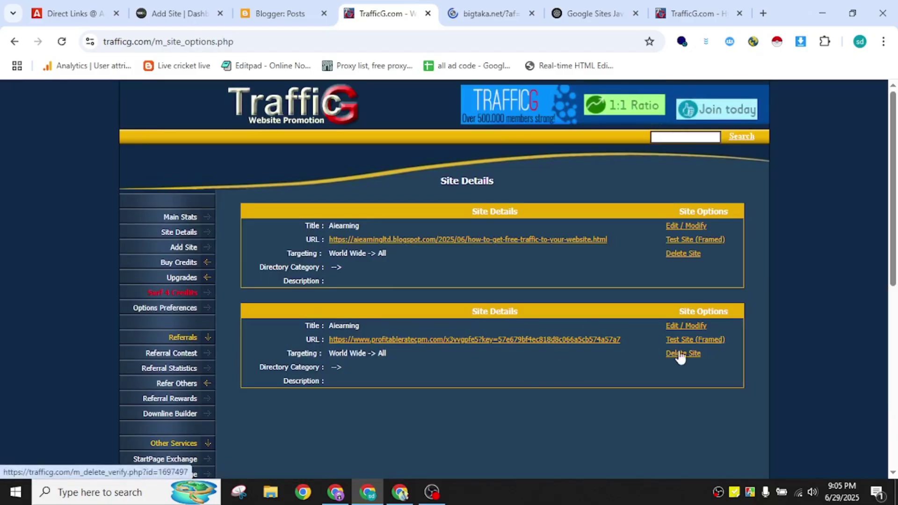
click(694, 340)
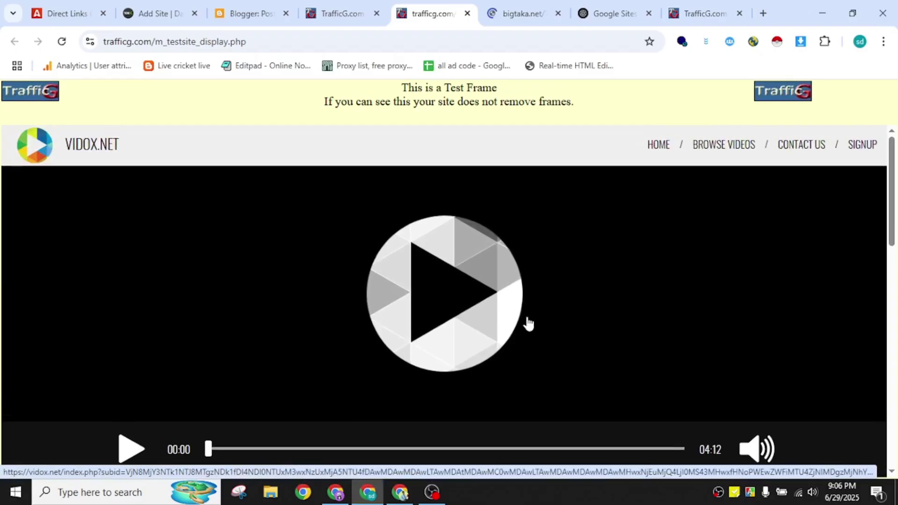
scroll(487, 345, down, 5)
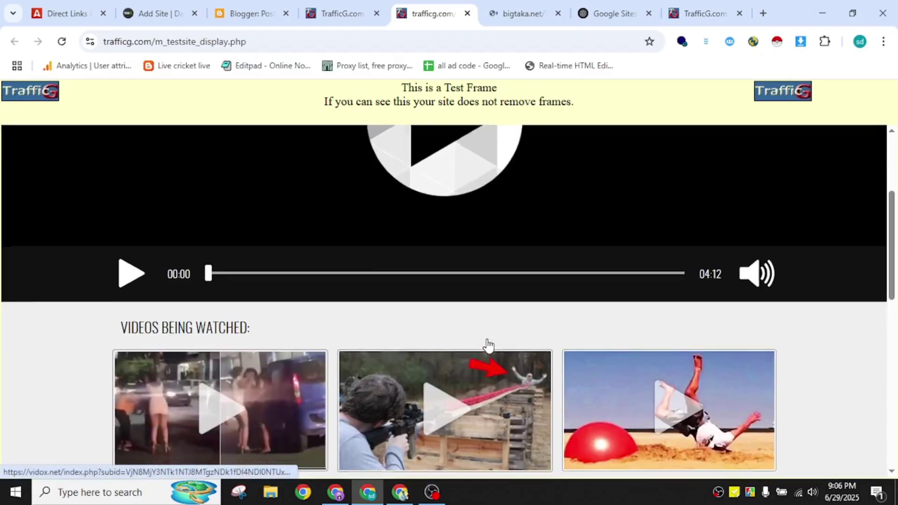
scroll(487, 344, down, 7)
click(487, 345)
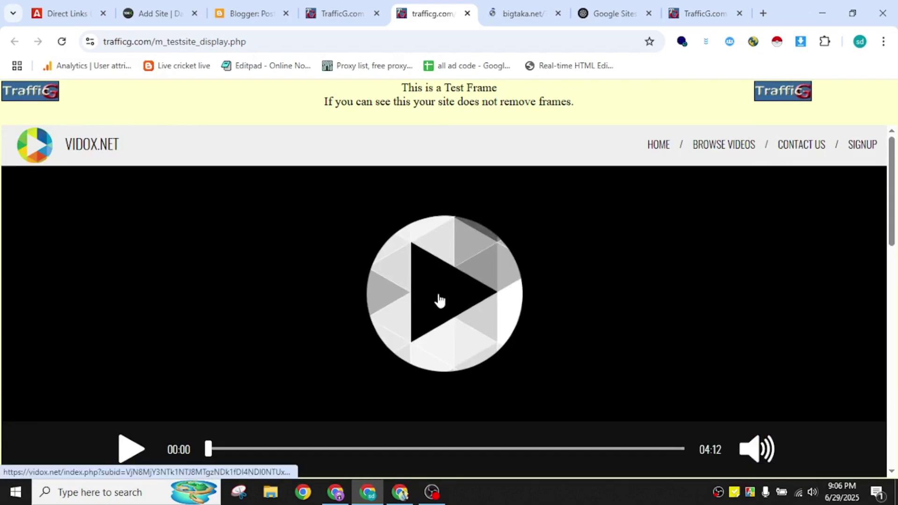
scroll(460, 314, down, 3)
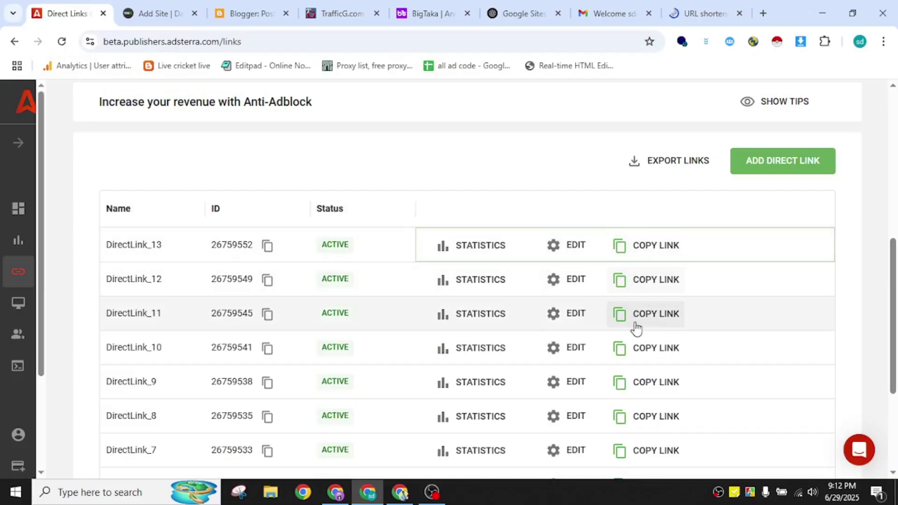
click(636, 327)
click(701, 3)
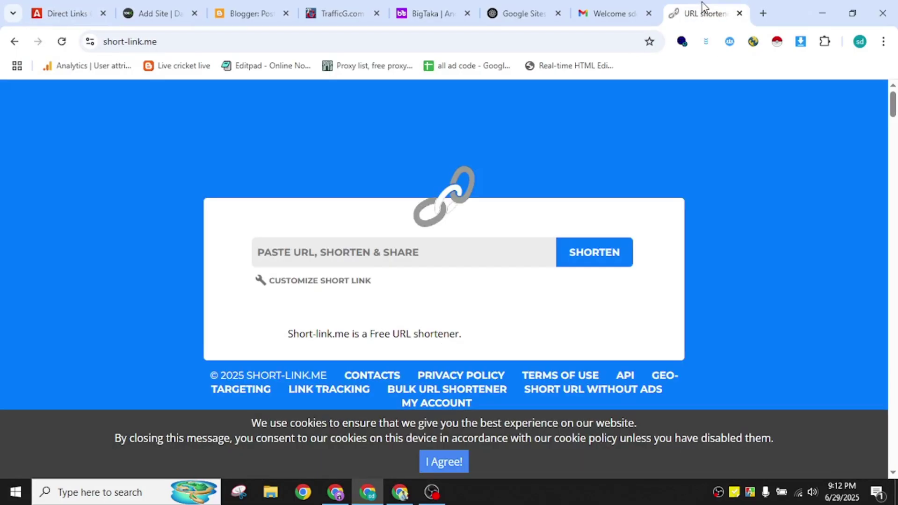
click(387, 243)
key(ctrl+v)
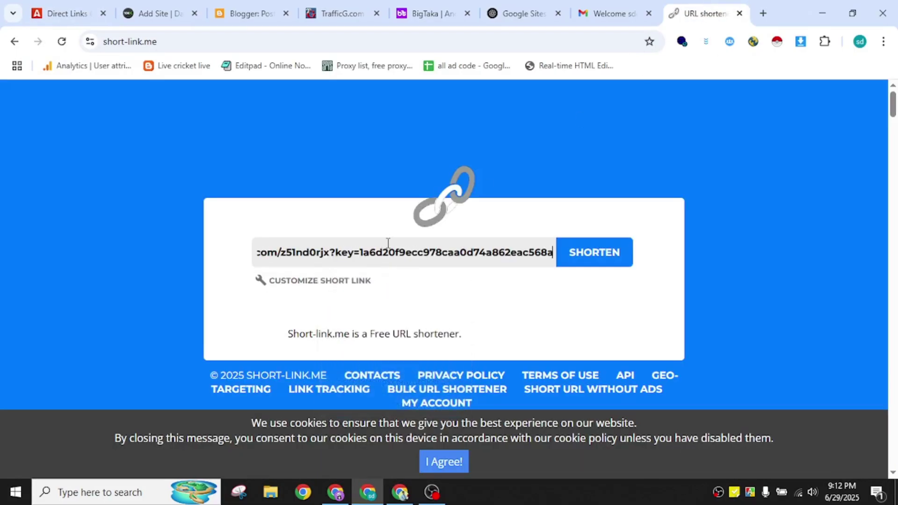
click(616, 261)
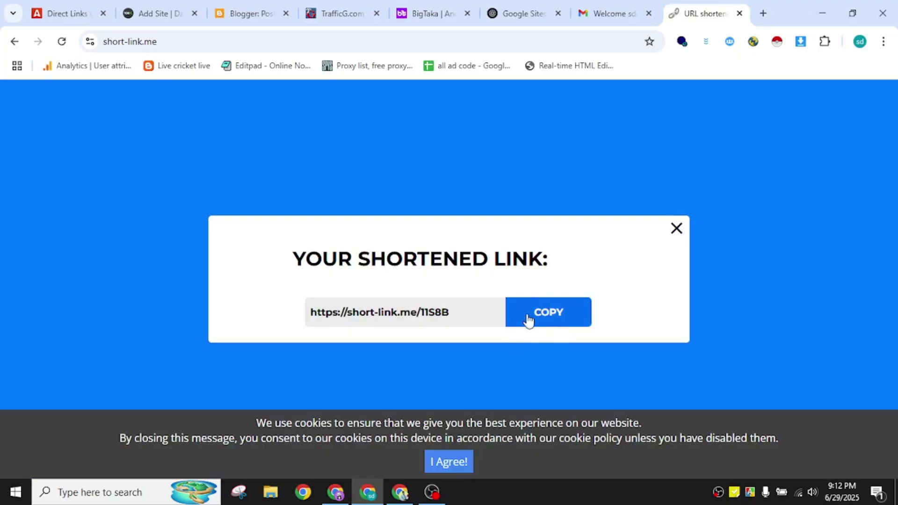
click(237, 8)
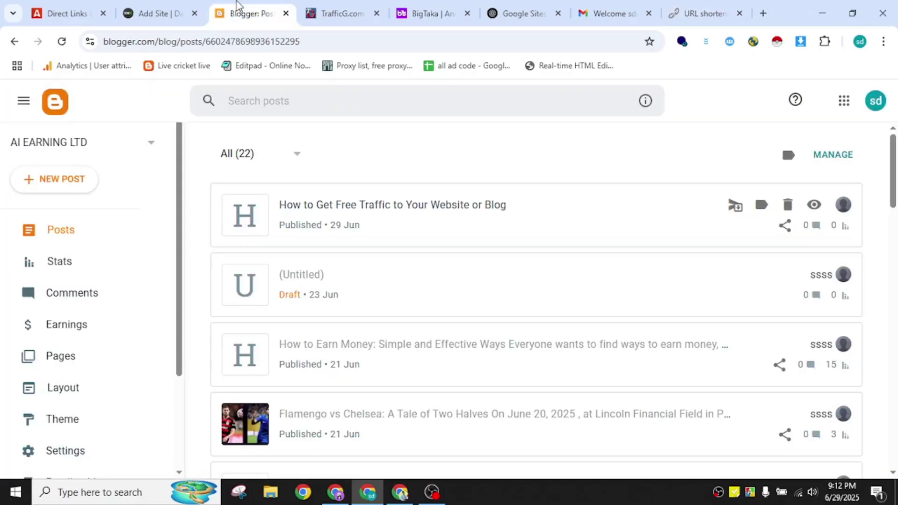
click(306, 7)
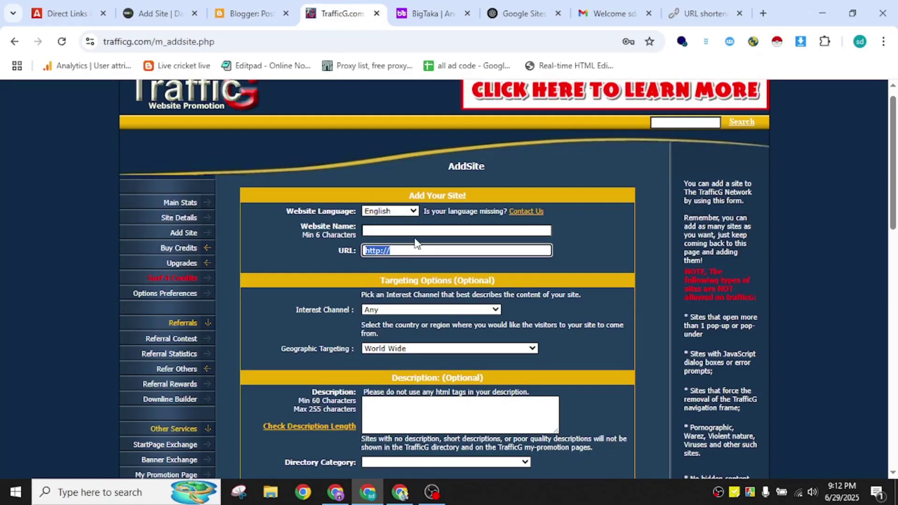
key(ctrl+v)
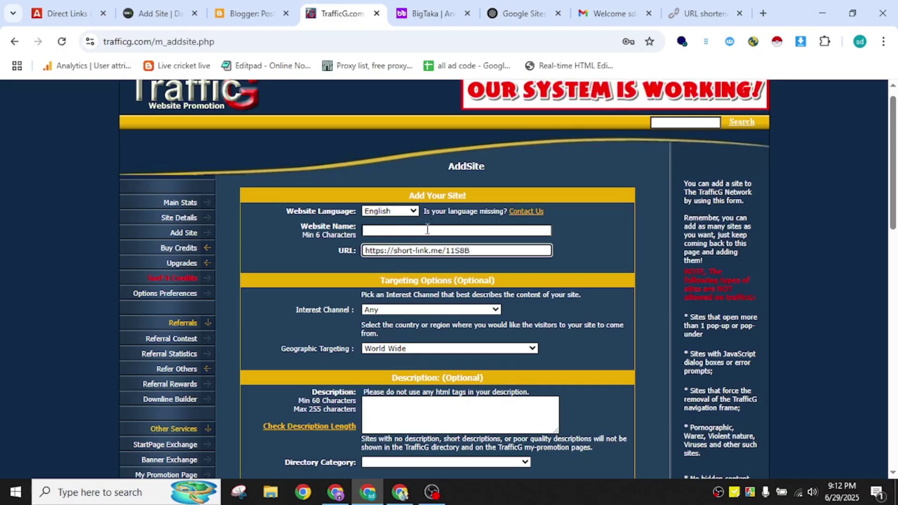
click(426, 229)
text(rr)
scroll(491, 383, down, 1)
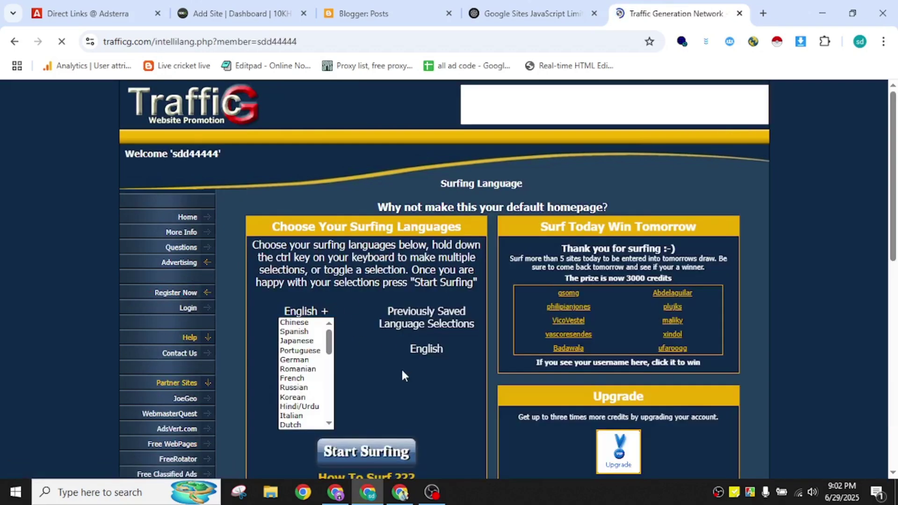
Step: Start surfing from the Surfing Language page with English selected
scroll(402, 374, down, 2)
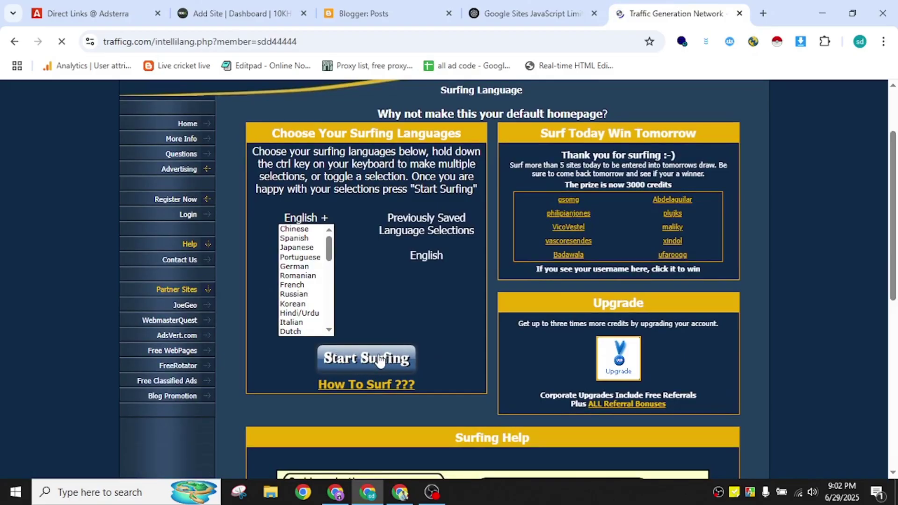
click(379, 358)
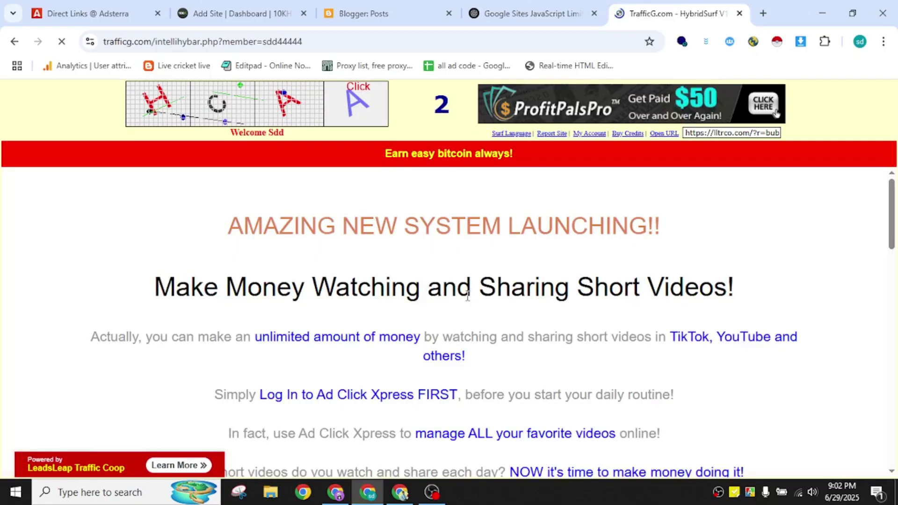
Step: Wait out the first countdown and pick the image matching letter A, despite the surfing-too-fast warning
scroll(465, 297, down, 5)
scroll(466, 299, down, 10)
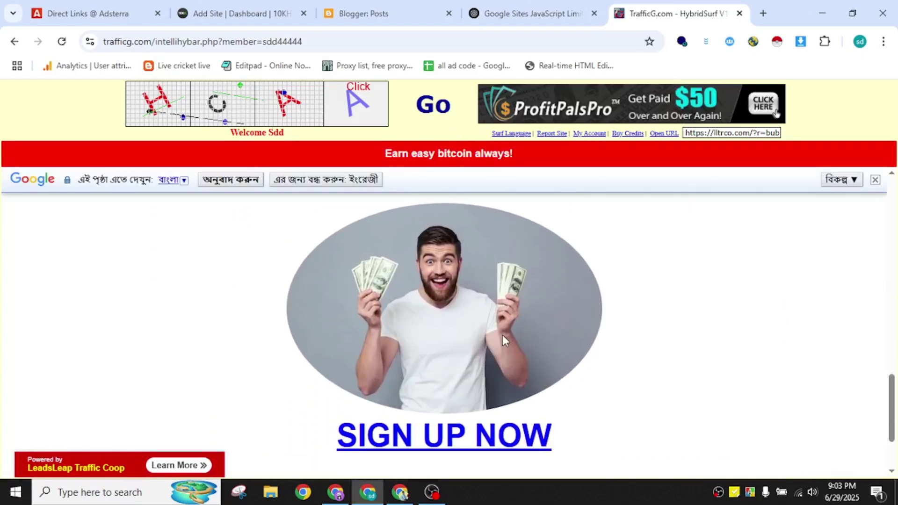
scroll(502, 336, down, 3)
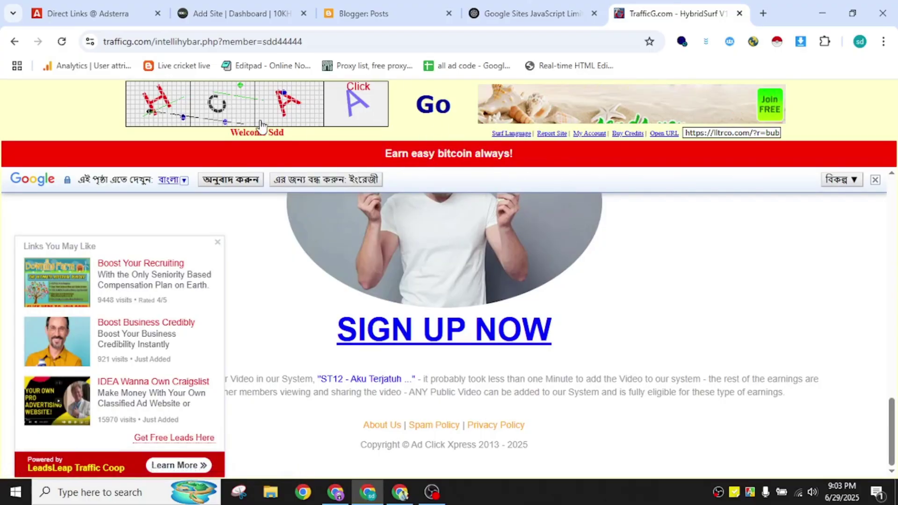
click(290, 102)
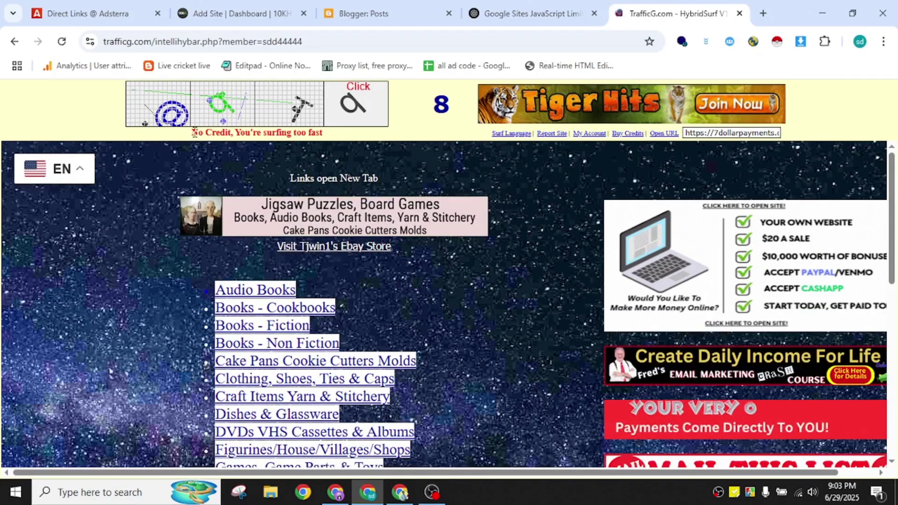
drag(194, 132, 322, 133)
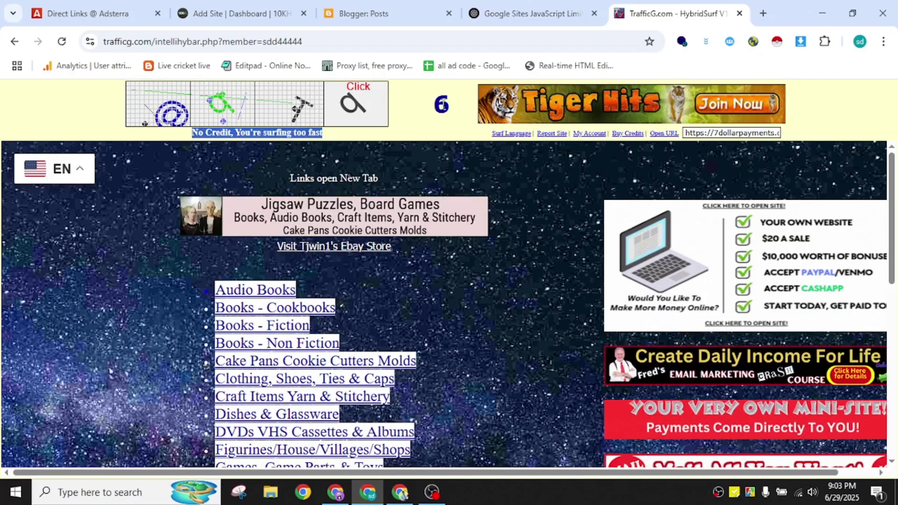
scroll(450, 274, down, 3)
scroll(450, 274, up, 3)
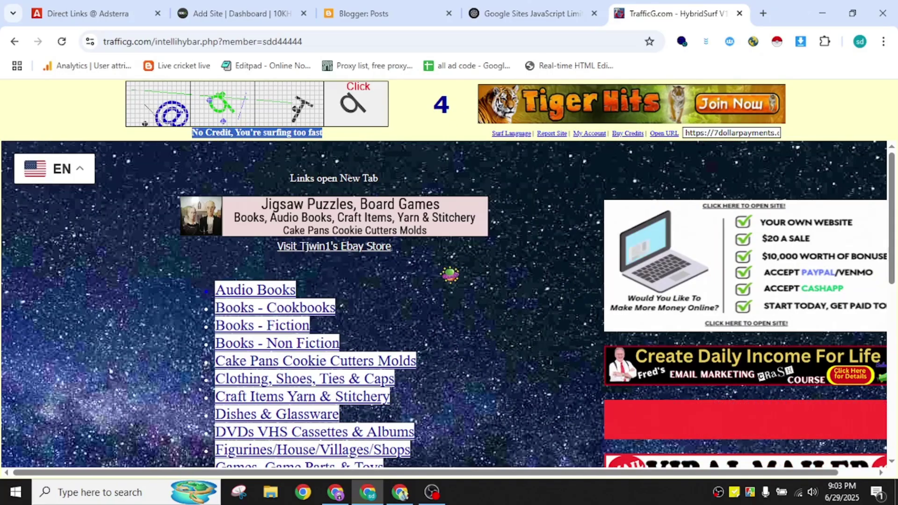
scroll(589, 336, down, 8)
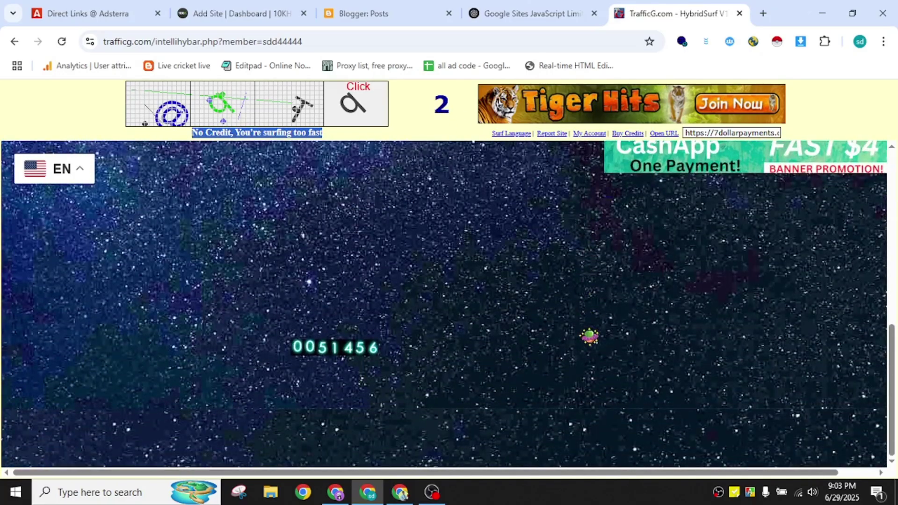
scroll(584, 332, up, 10)
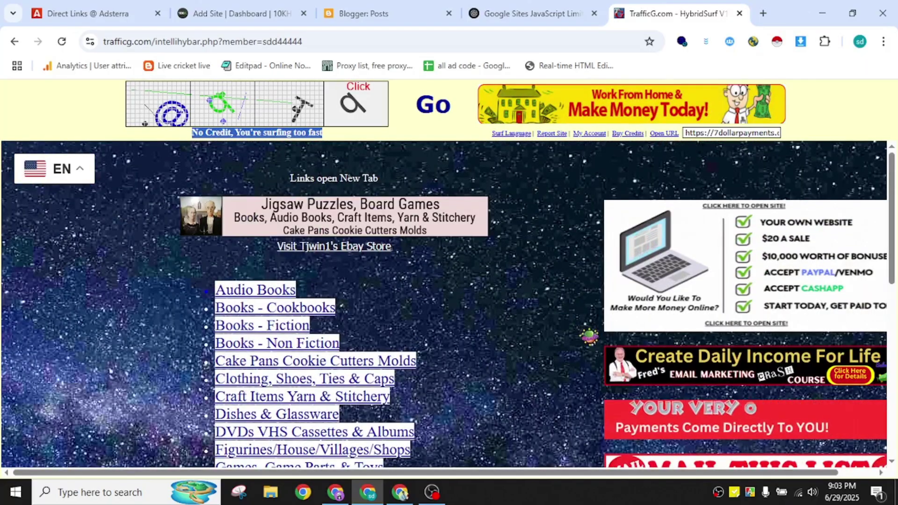
scroll(583, 333, down, 10)
scroll(588, 336, up, 10)
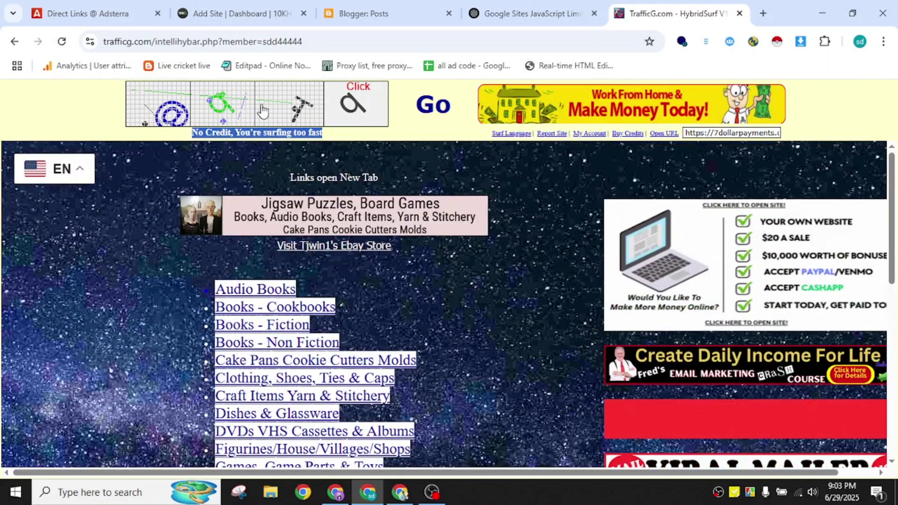
Step: Keep surfing by picking the matching captcha images, including letters M and O, to earn credits
click(233, 108)
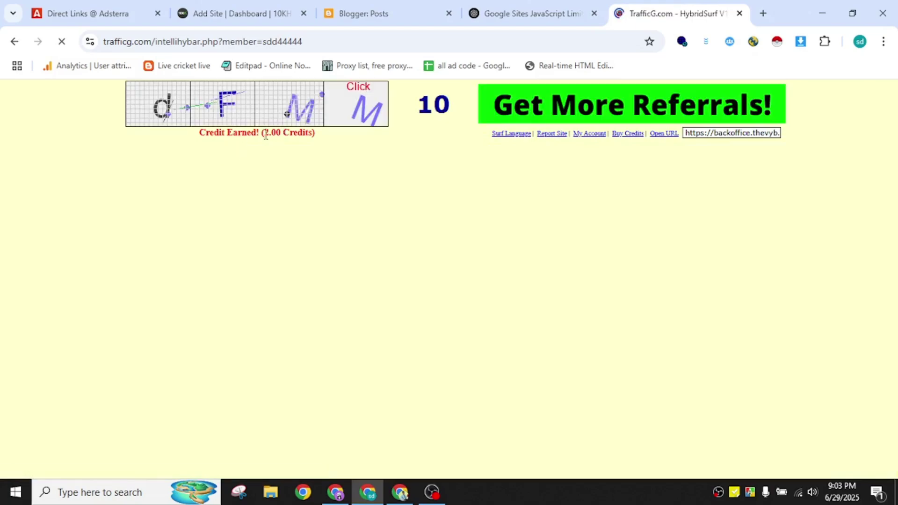
drag(265, 134, 315, 136)
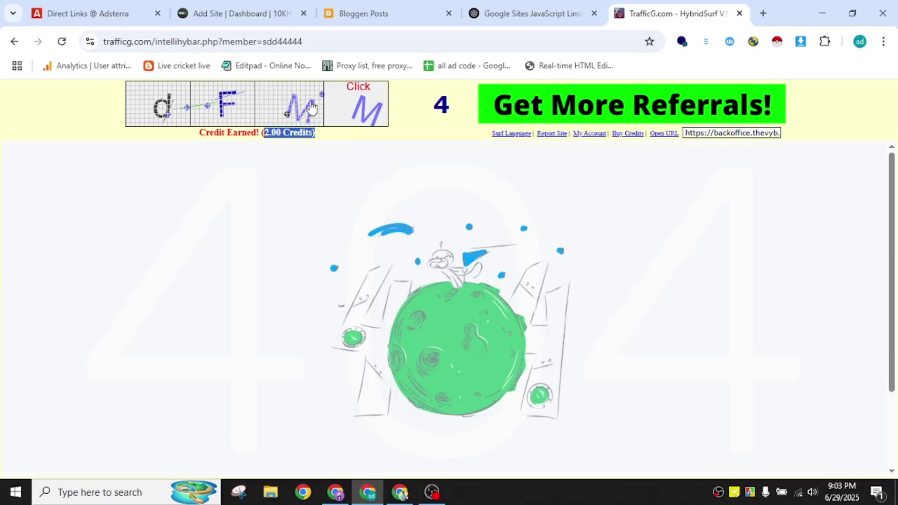
double_click(445, 106)
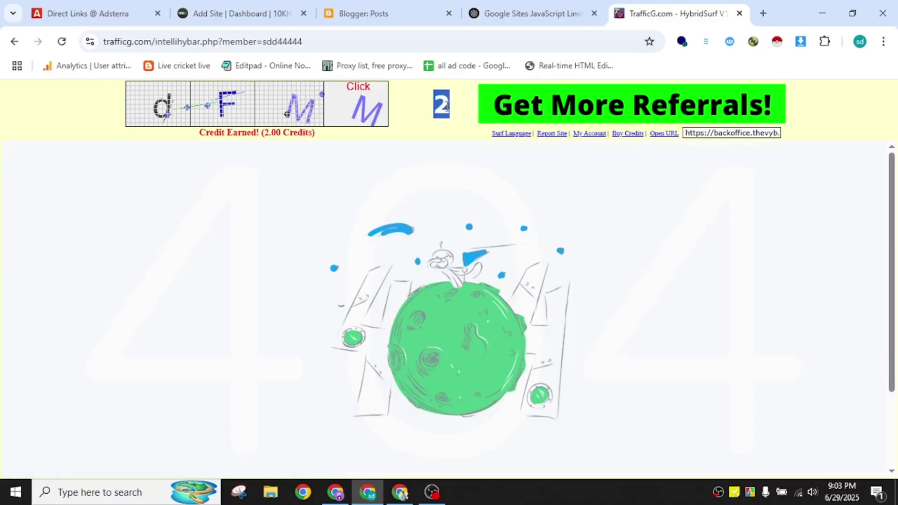
click(290, 117)
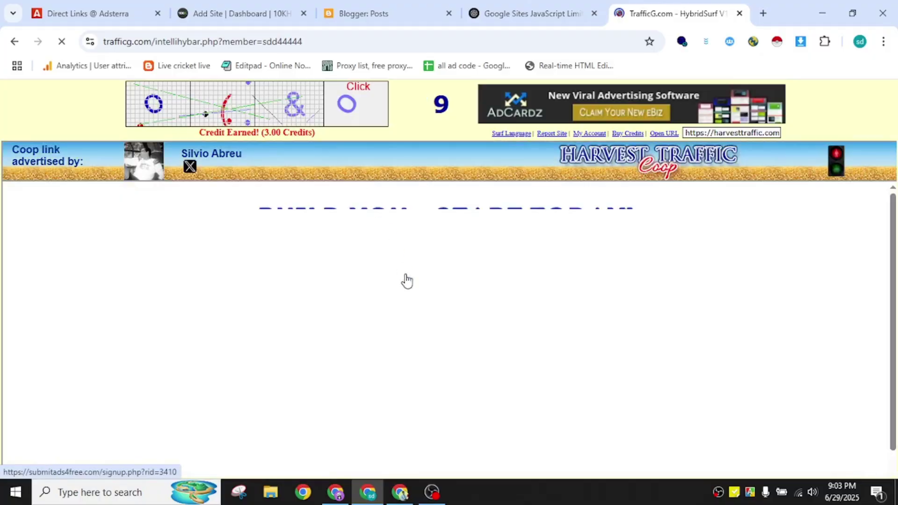
scroll(491, 343, down, 2)
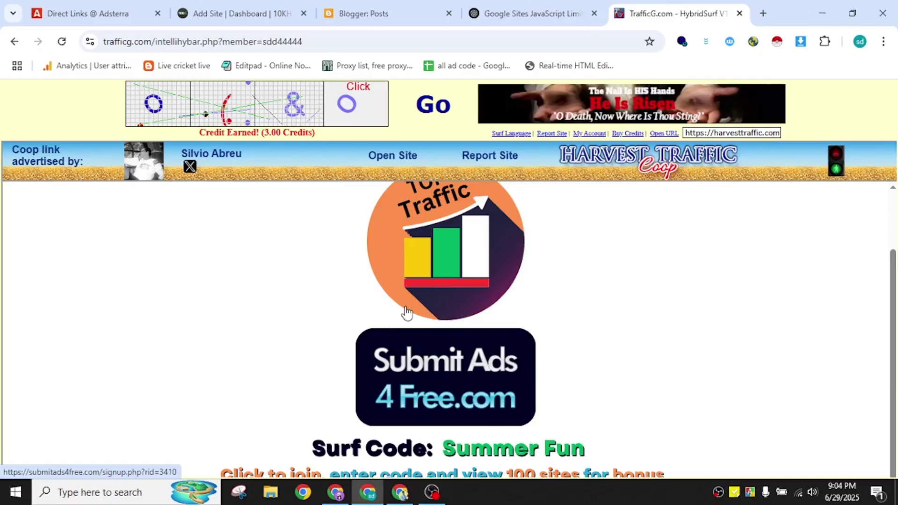
click(164, 96)
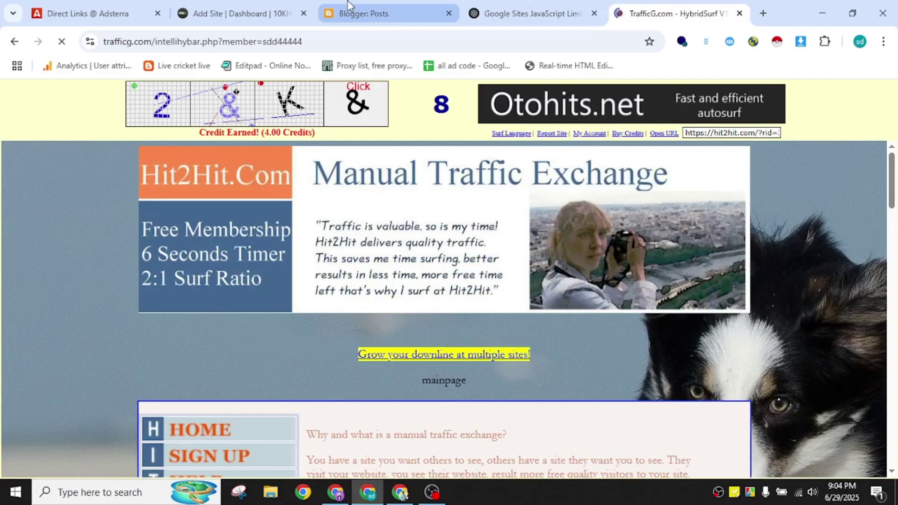
Step: Leave the surf session and go to the trafficg.com home page
click(242, 5)
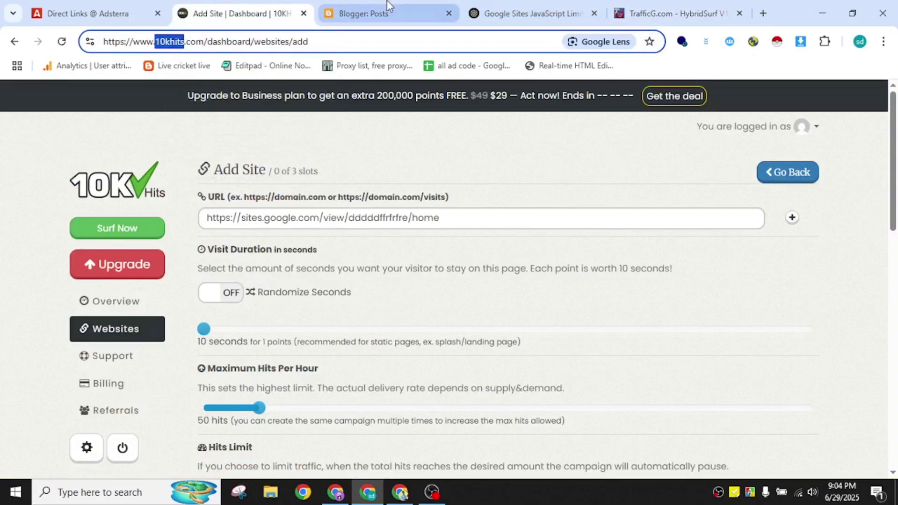
click(632, 6)
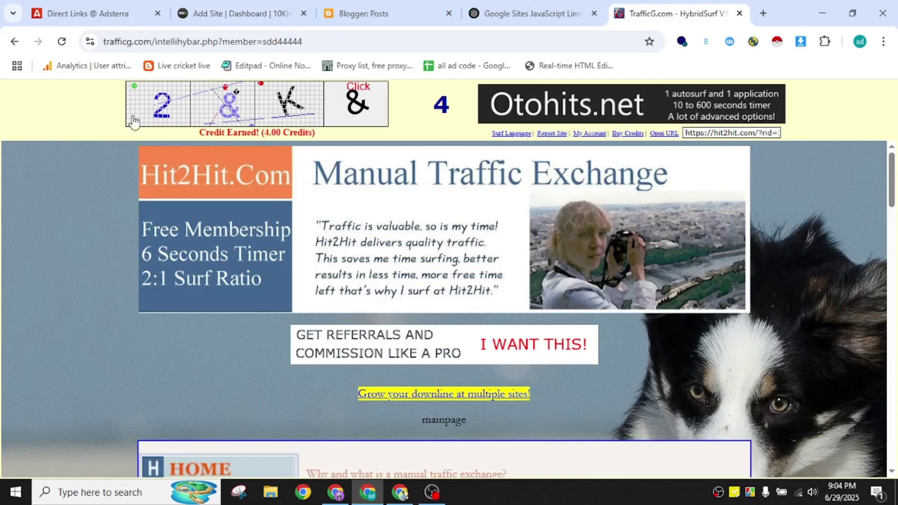
double_click(150, 43)
drag(145, 46, 475, 6)
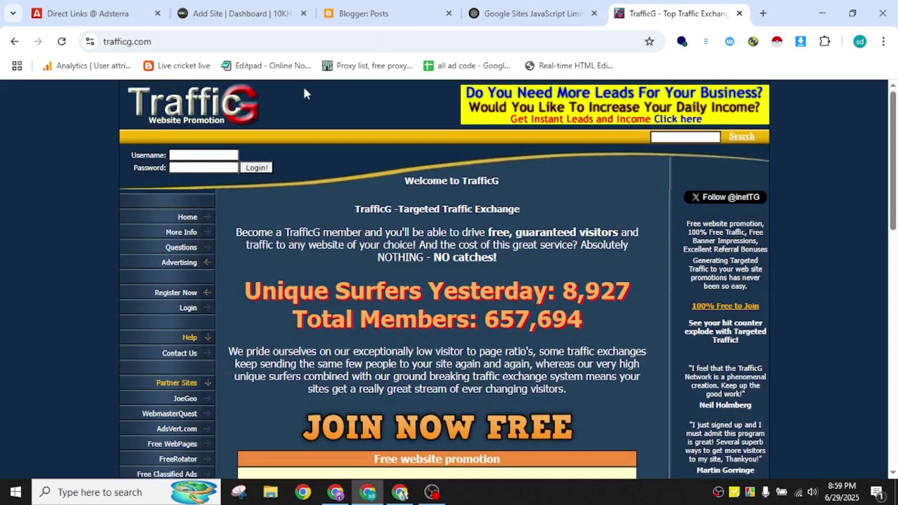
scroll(438, 301, down, 4)
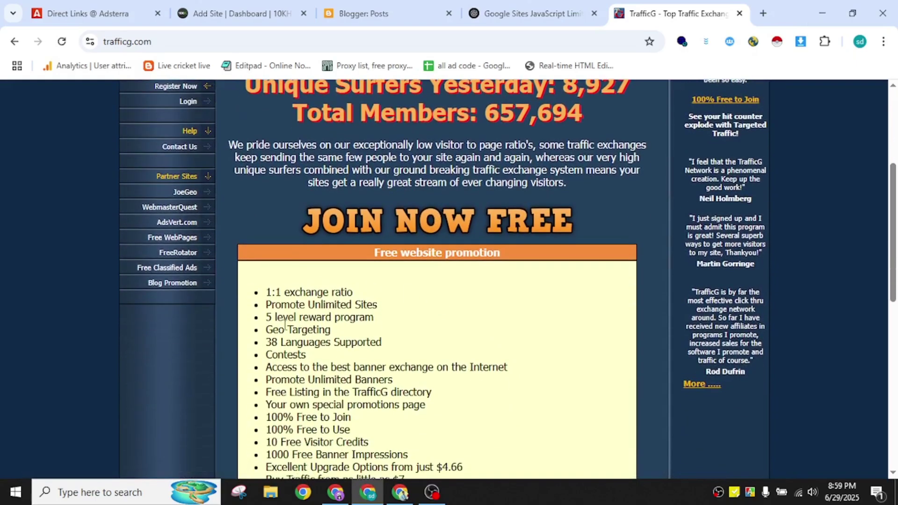
scroll(360, 362, down, 3)
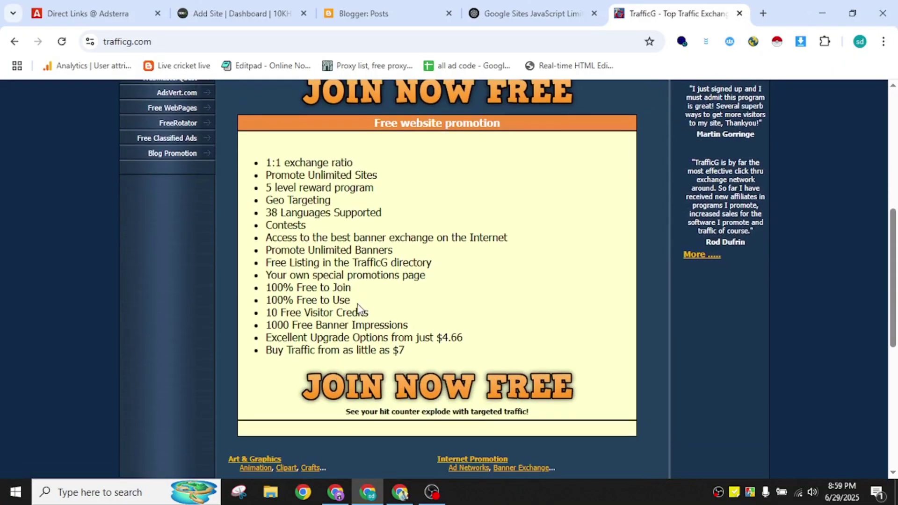
drag(358, 302, 258, 287)
triple_click(337, 305)
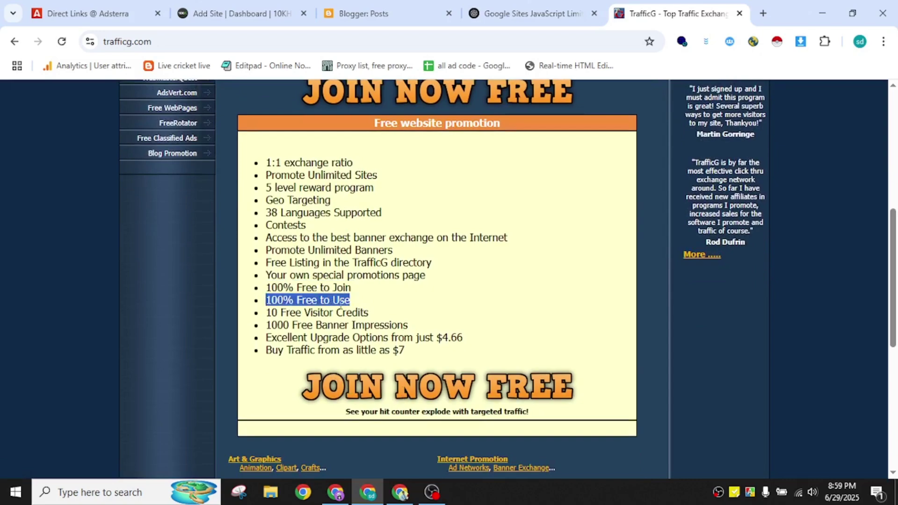
triple_click(340, 312)
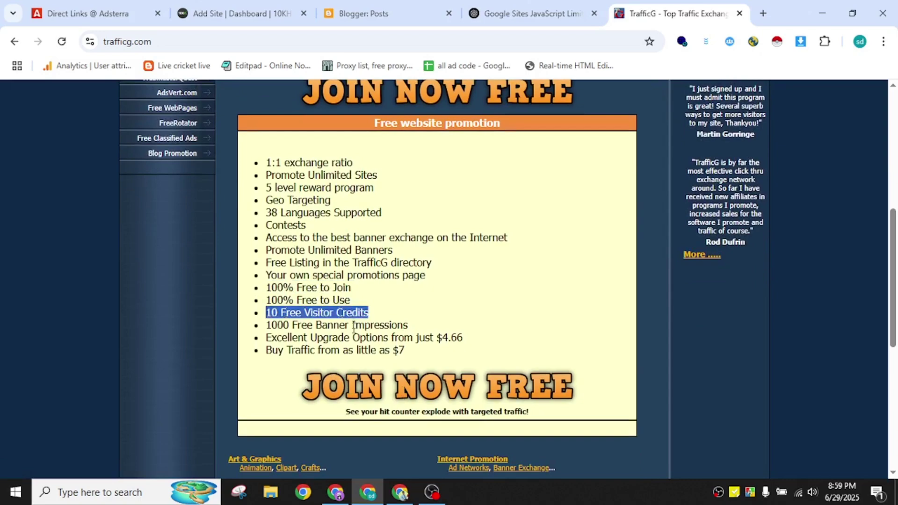
triple_click(353, 326)
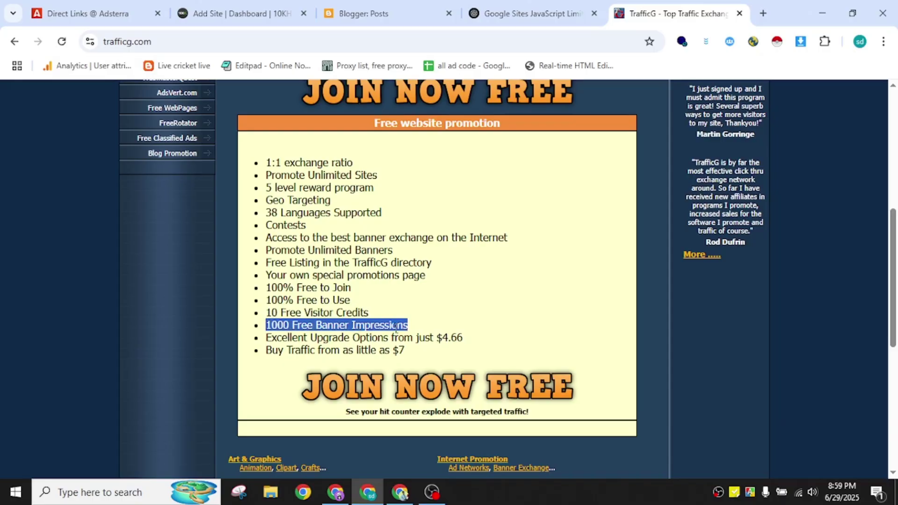
scroll(453, 282, up, 6)
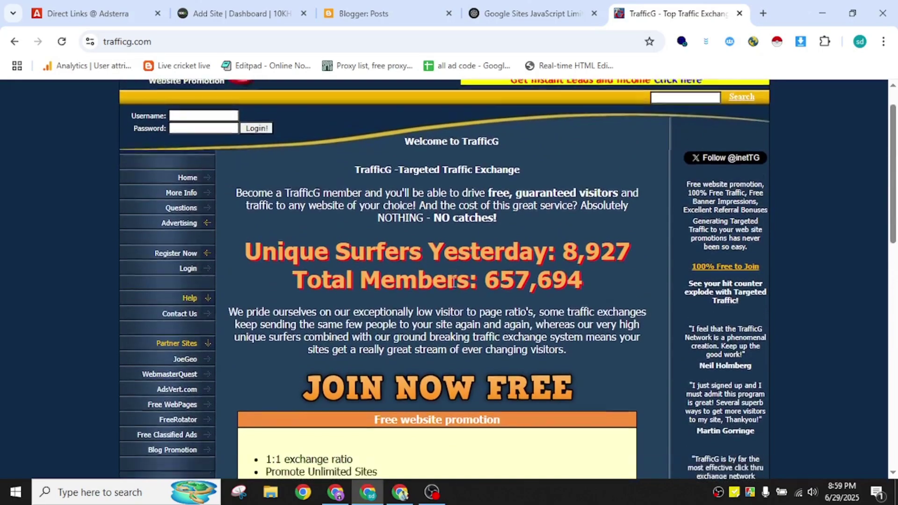
scroll(453, 282, up, 2)
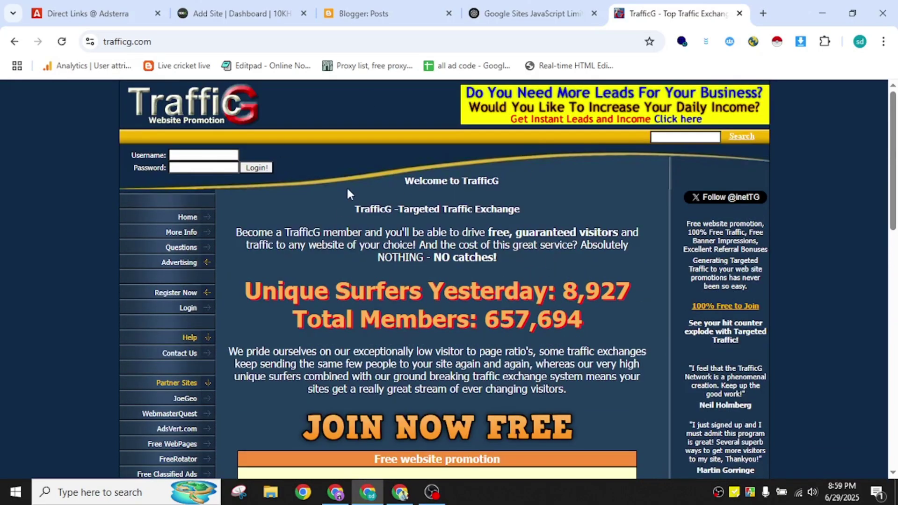
Step: On the registration page, enter the first and last name, and the saved e-mail and username
click(182, 294)
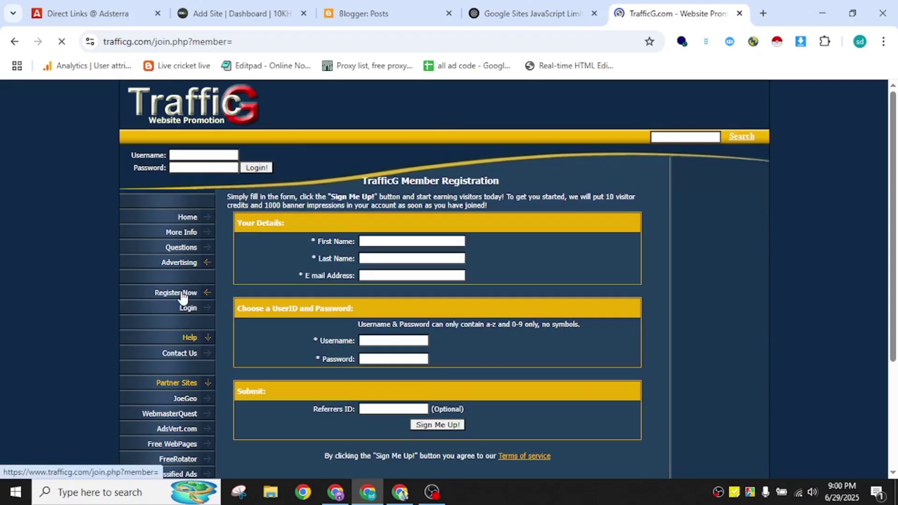
click(405, 239)
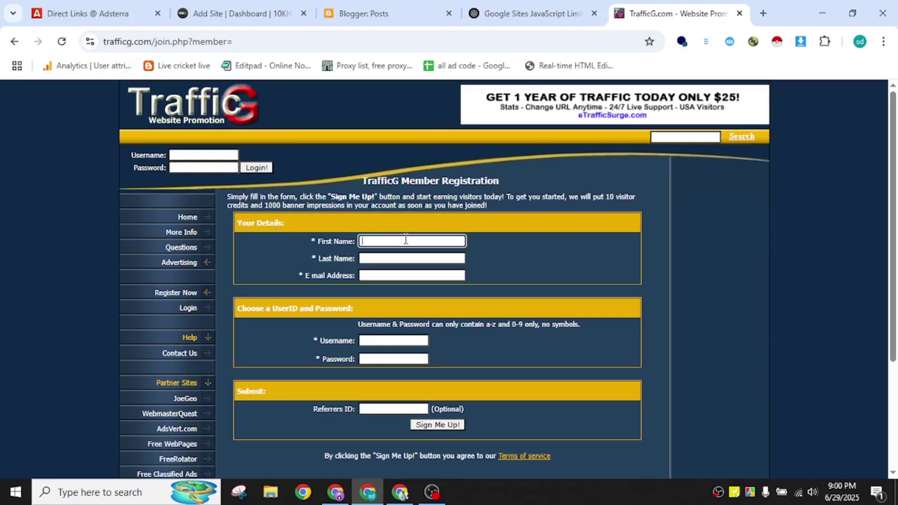
text(Sdd)
click(413, 259)
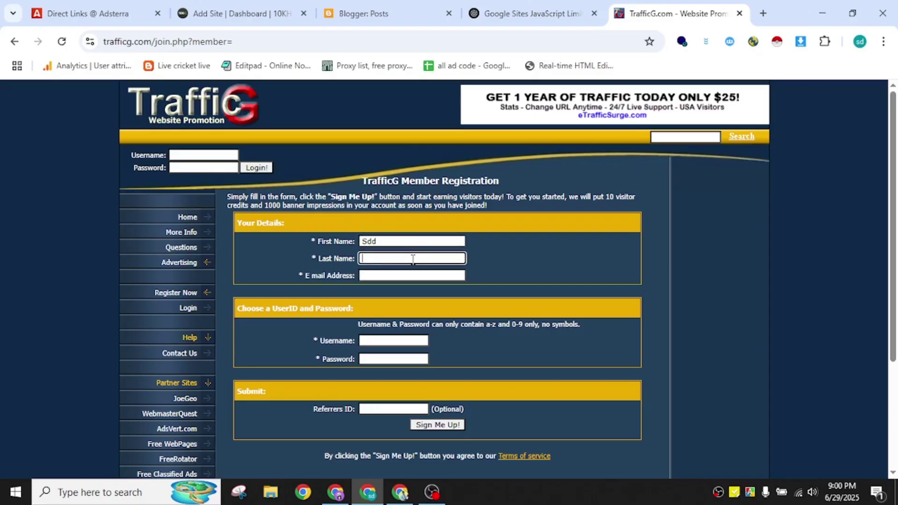
text(Pmm)
click(411, 277)
click(448, 303)
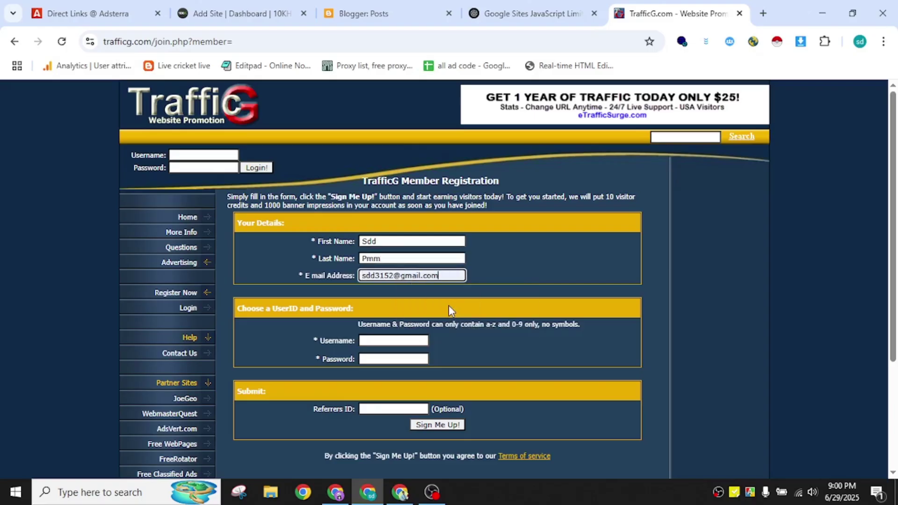
click(406, 343)
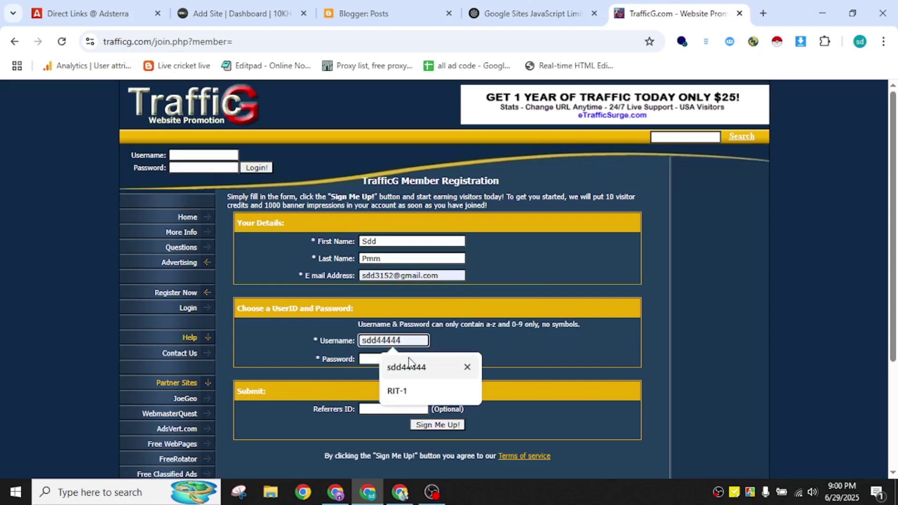
click(389, 361)
Step: Enter the account password, sign up, save the login in Chrome and reload the login page
click(383, 358)
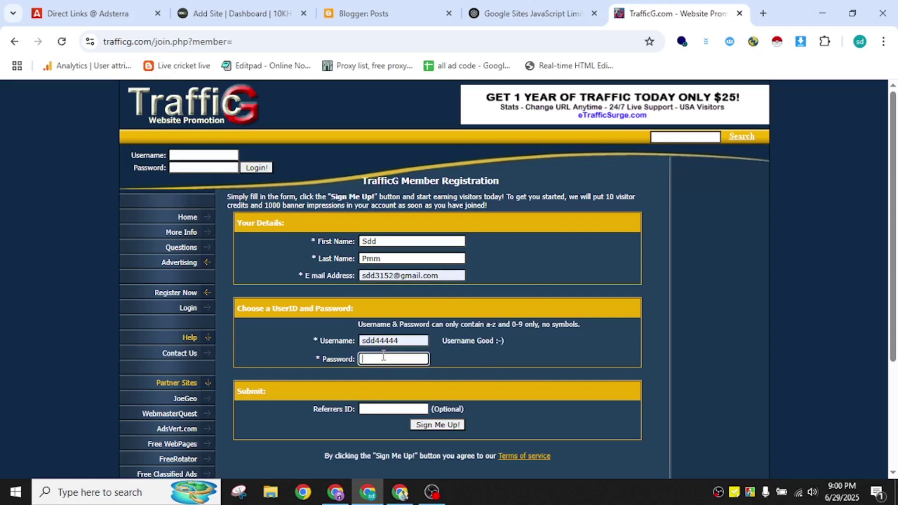
scroll(383, 359, down, 1)
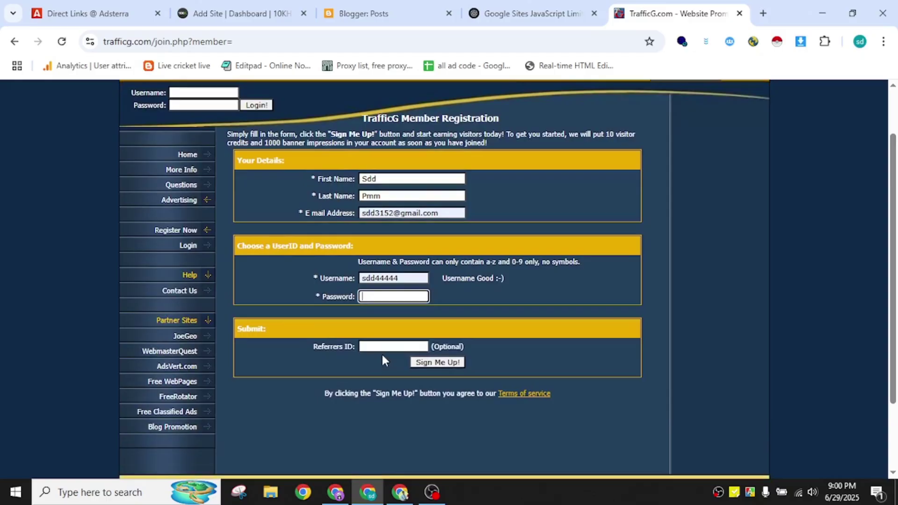
click(382, 360)
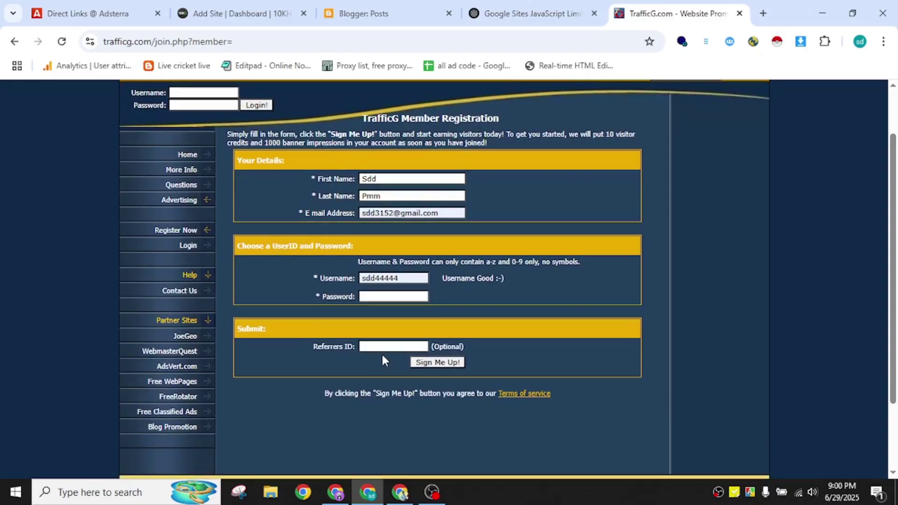
click(395, 298)
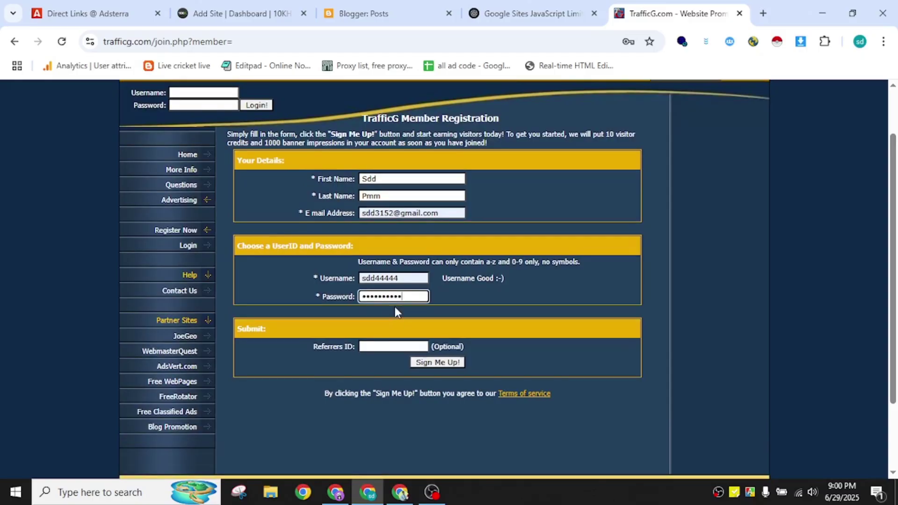
click(458, 363)
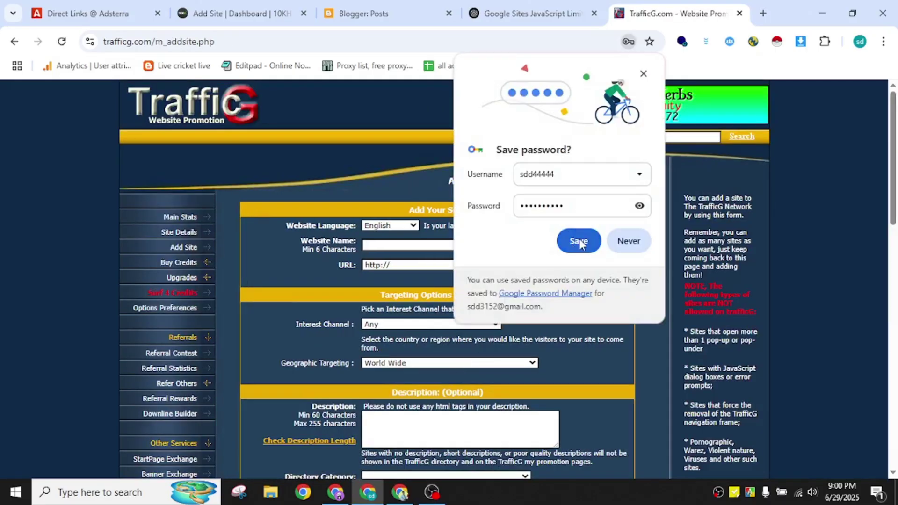
click(579, 239)
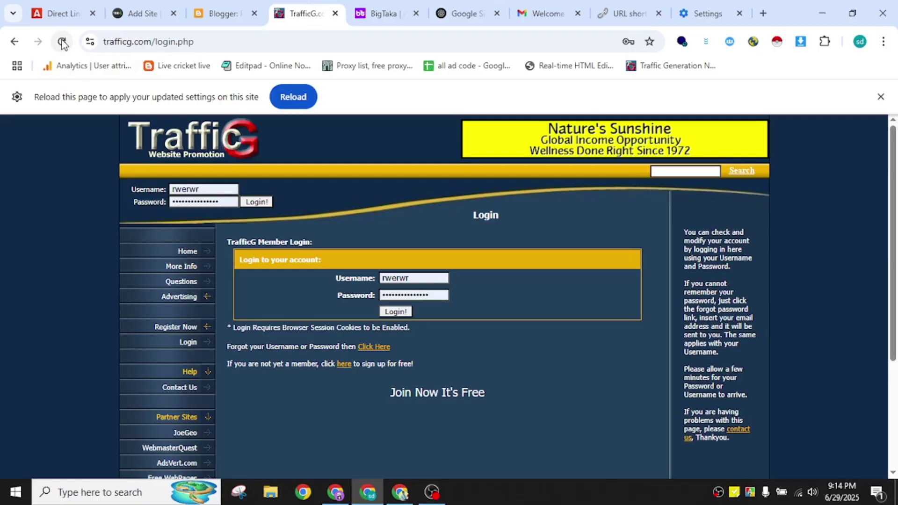
click(62, 42)
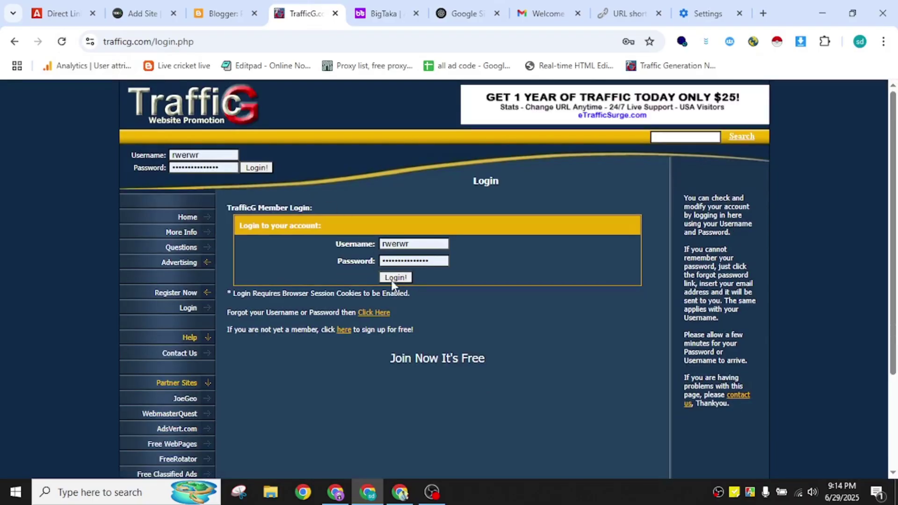
click(256, 167)
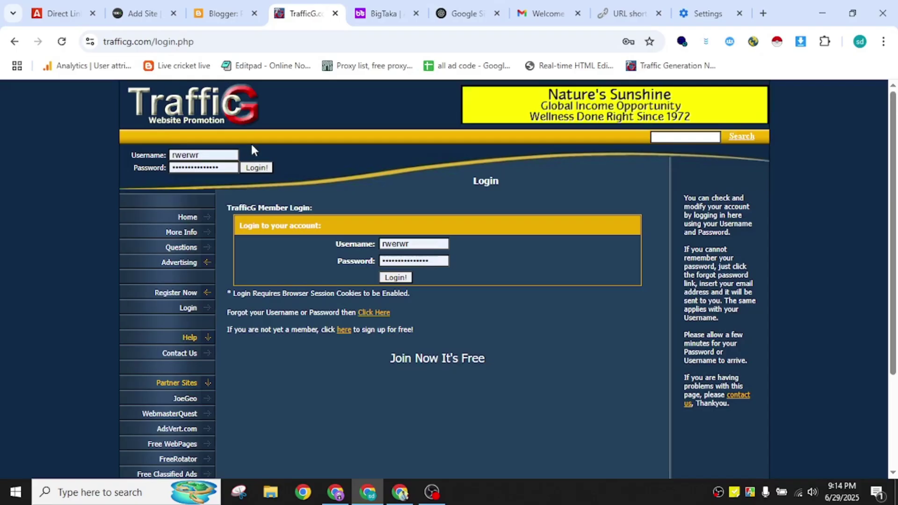
click(393, 278)
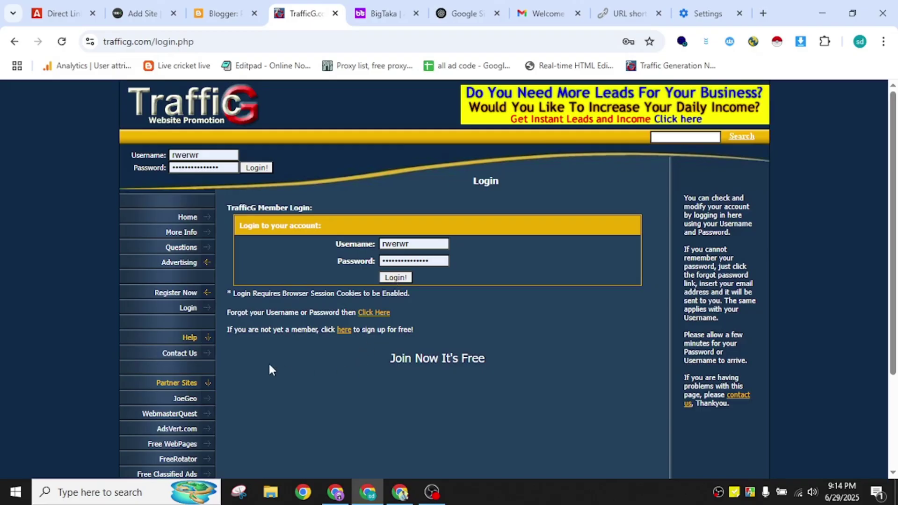
click(193, 359)
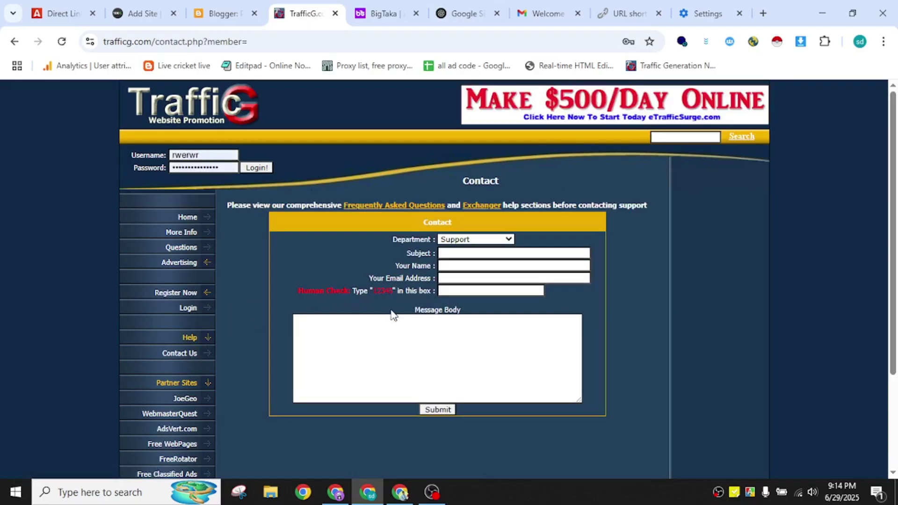
Step: Fill the Contact form with subject 'I can't log in', your name, e-mail and the human check code
click(460, 254)
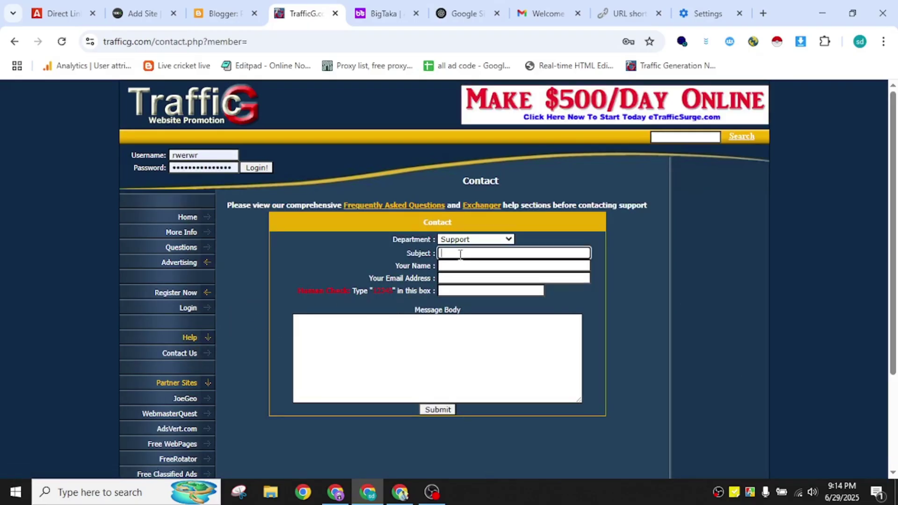
text(I v)
text(an't log in)
click(449, 265)
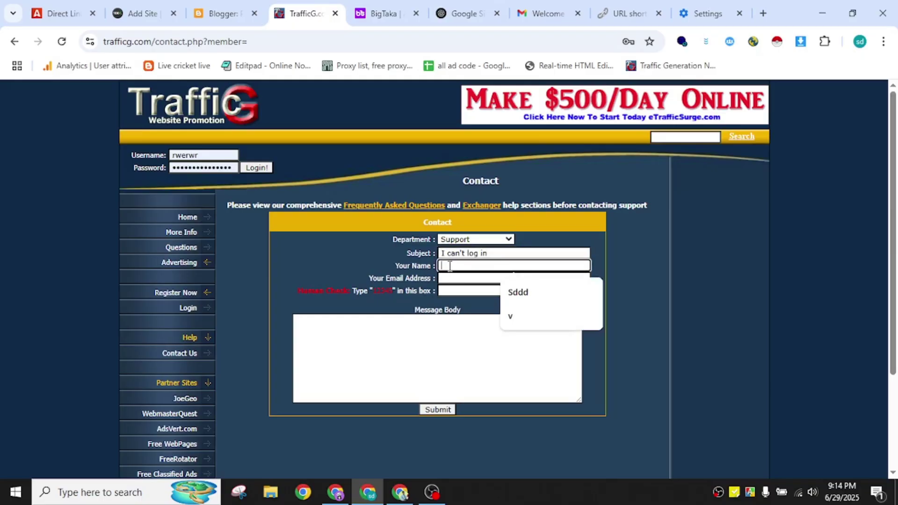
click(545, 292)
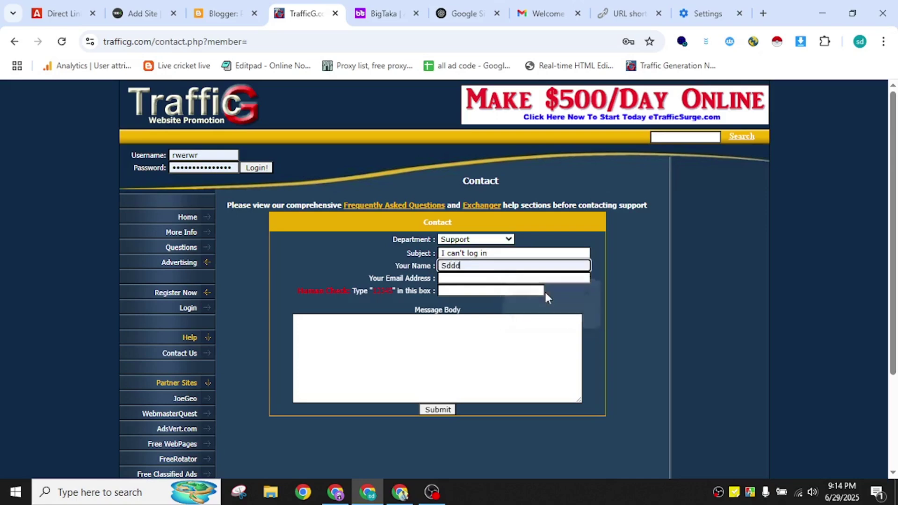
click(497, 278)
click(525, 305)
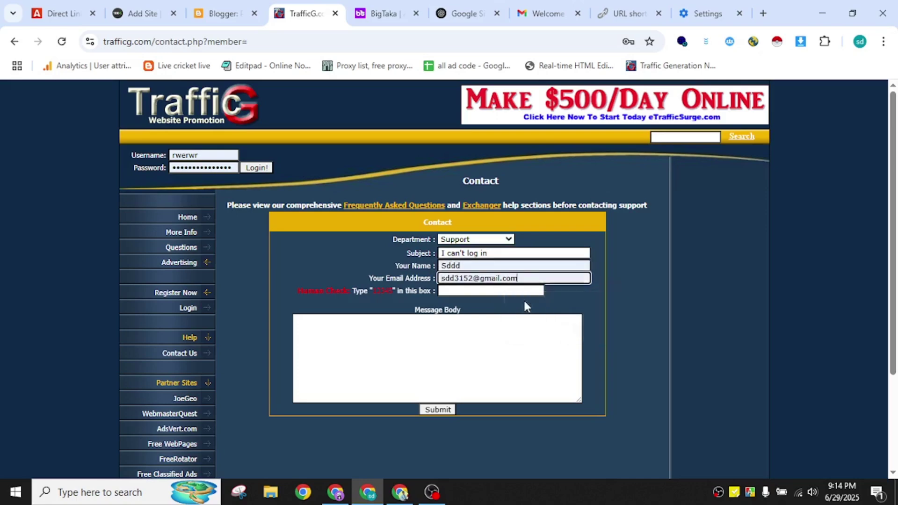
click(467, 287)
text(1)
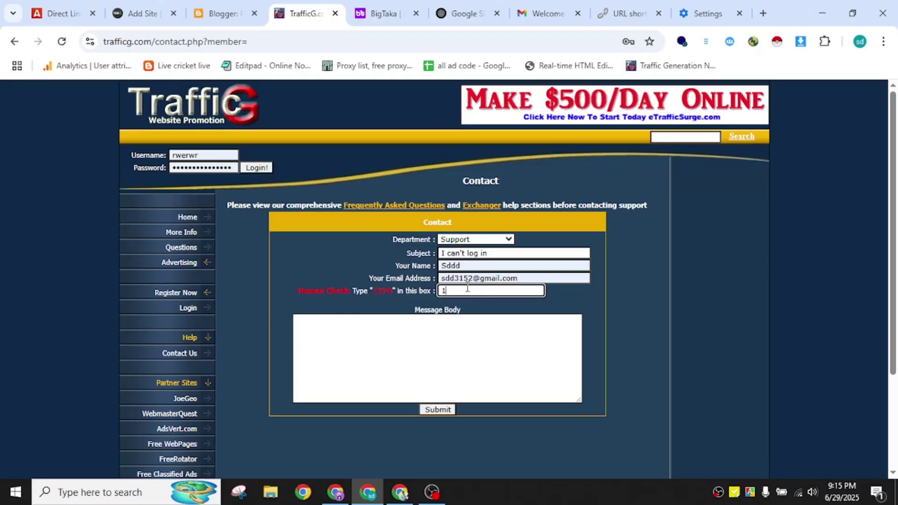
text(2345)
Step: Write the message body 'Hi i cant log in' and send it to support
click(449, 327)
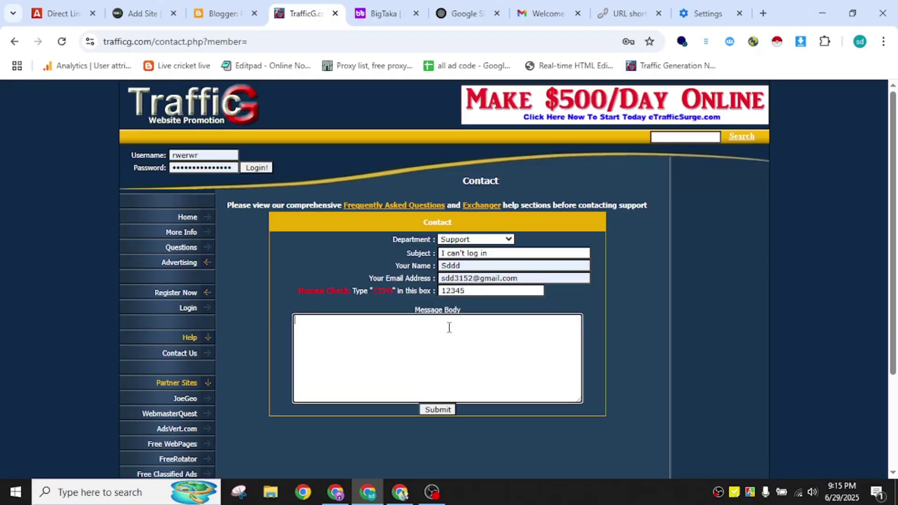
text(Hi i cant log in)
click(443, 411)
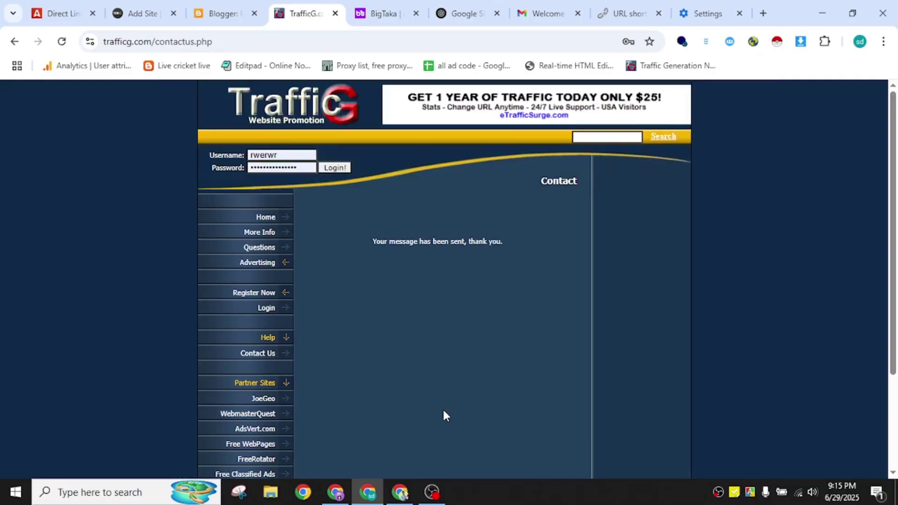
click(546, 13)
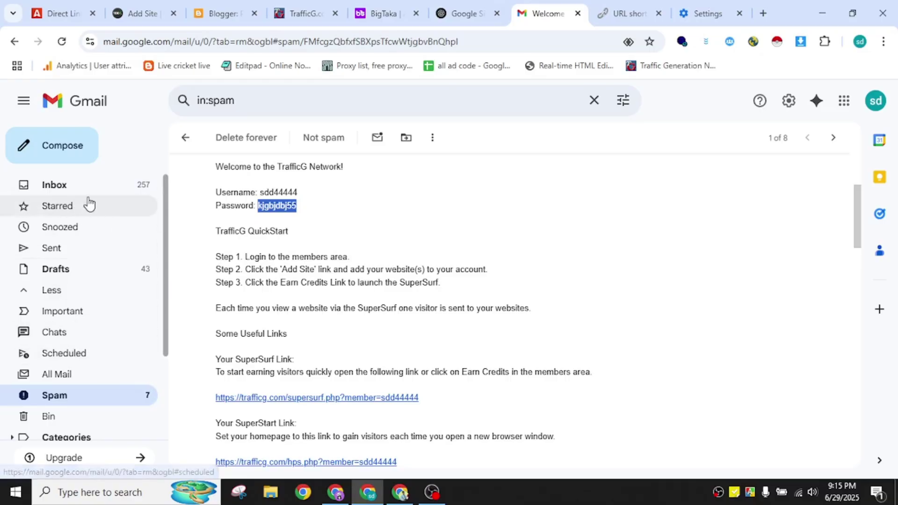
click(194, 145)
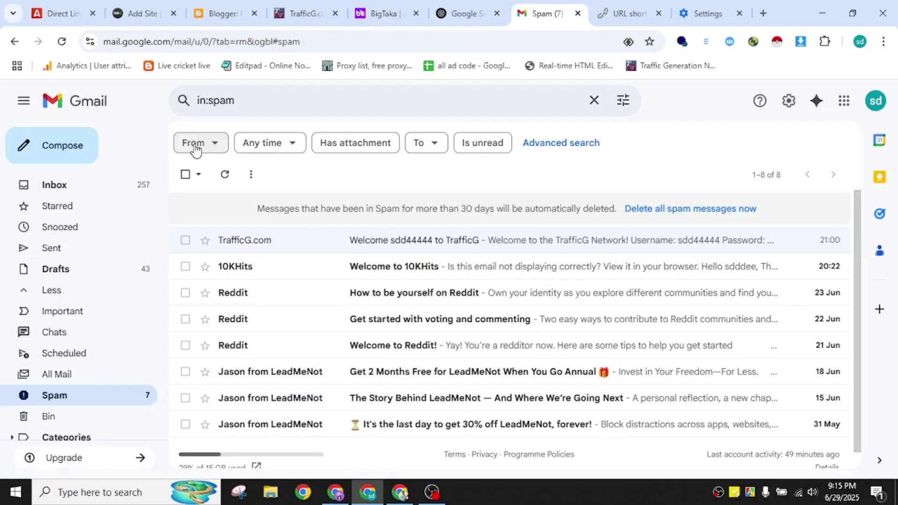
click(226, 176)
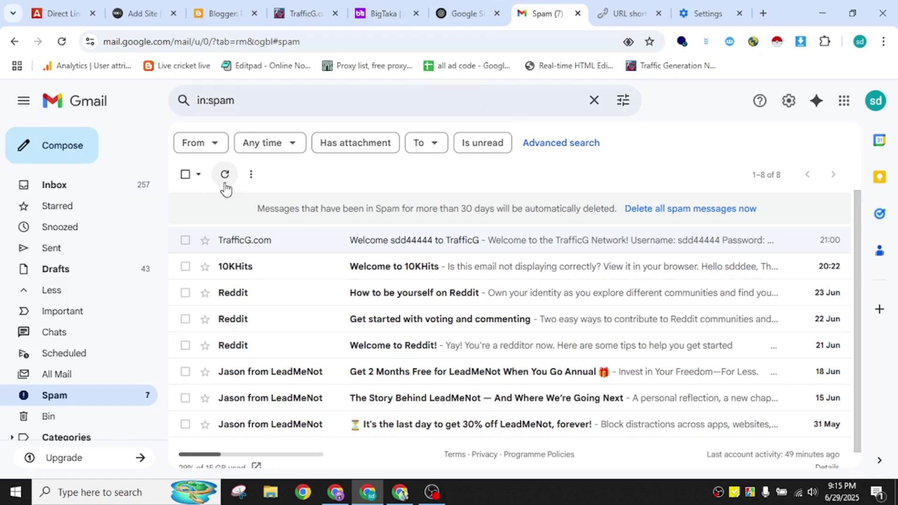
click(225, 185)
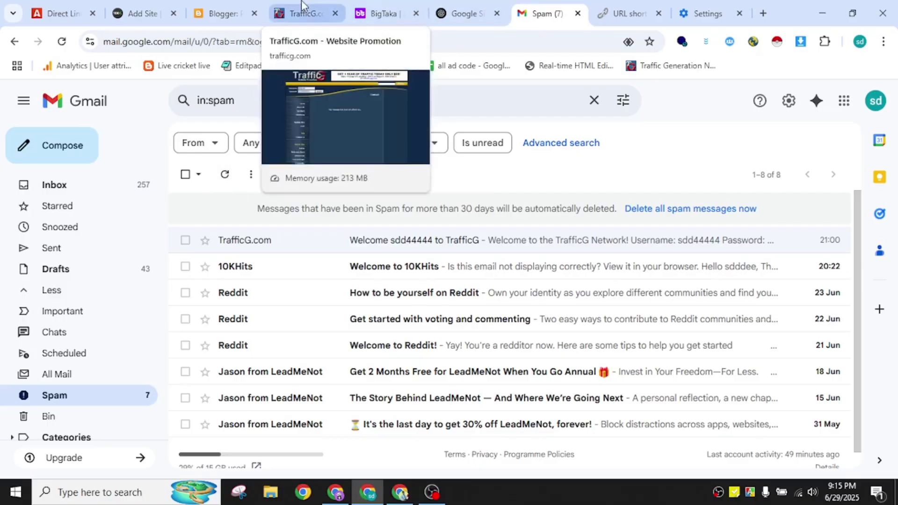
click(300, 13)
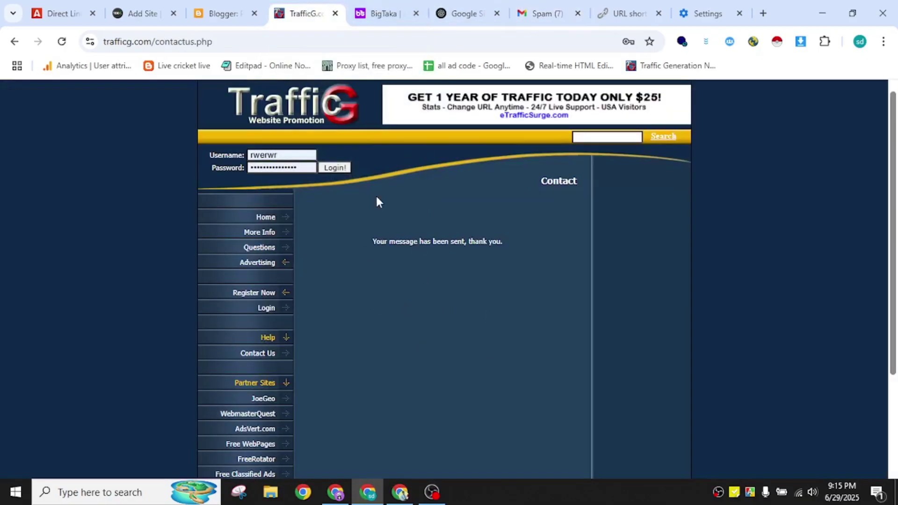